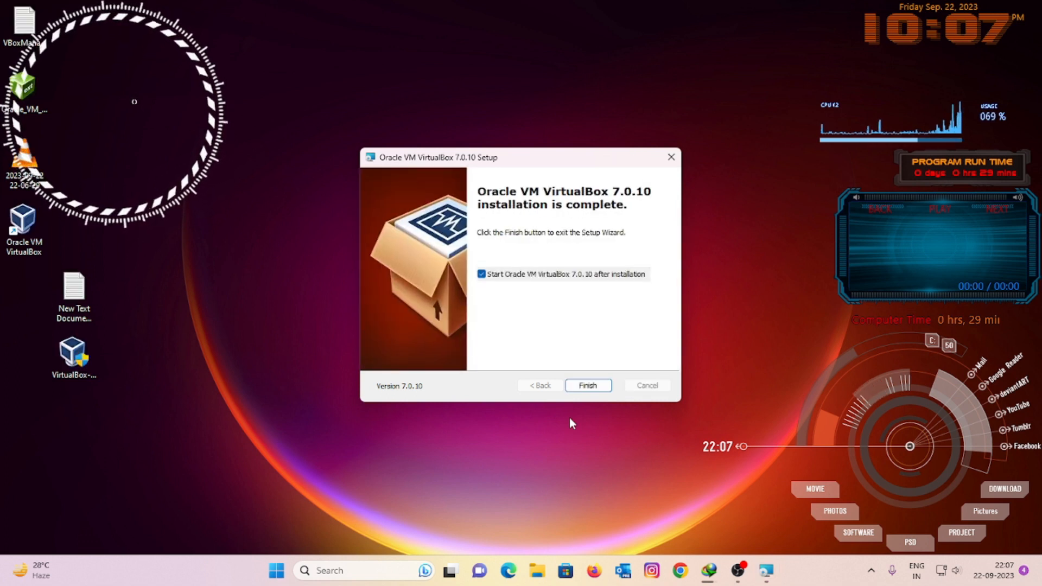
# Step: Finish the VirtualBox 7.0.10 installation with 'Start after installation' left checked
pyautogui.click(588, 386)
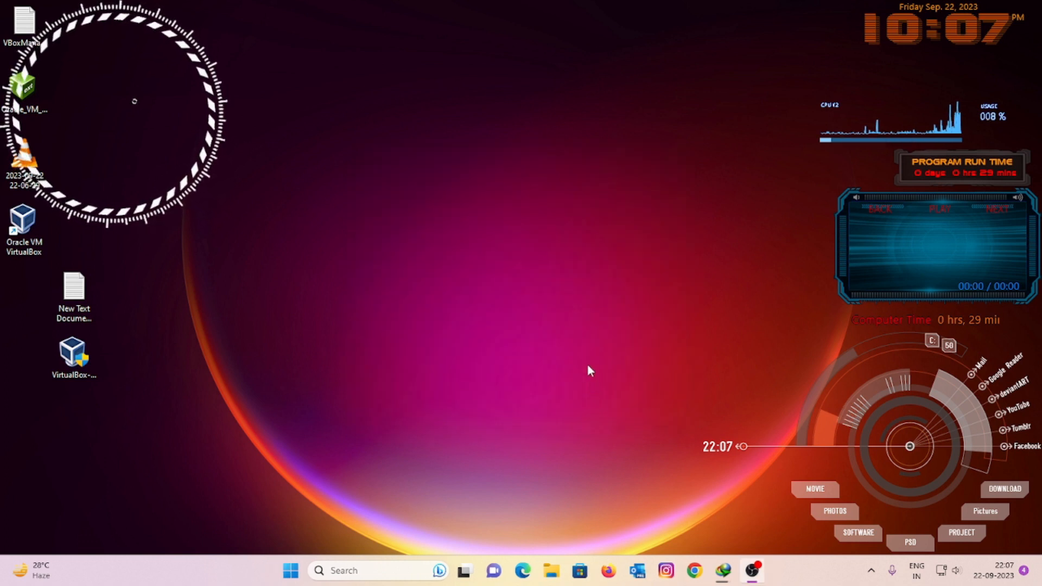
# Step: Refresh the desktop and close the newly opened VirtualBox Manager window
pyautogui.rightClick(426, 118)
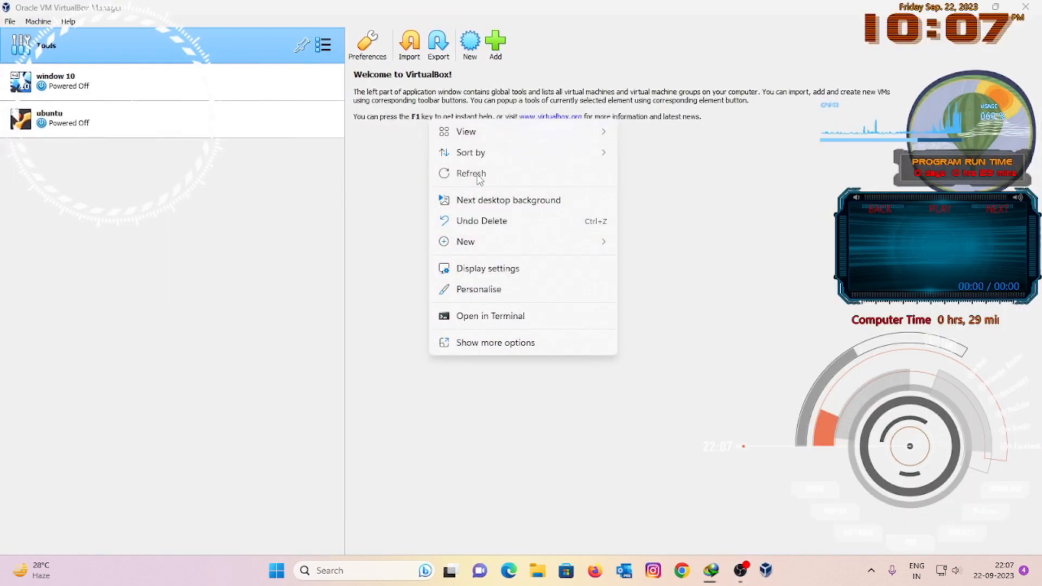
pyautogui.click(478, 178)
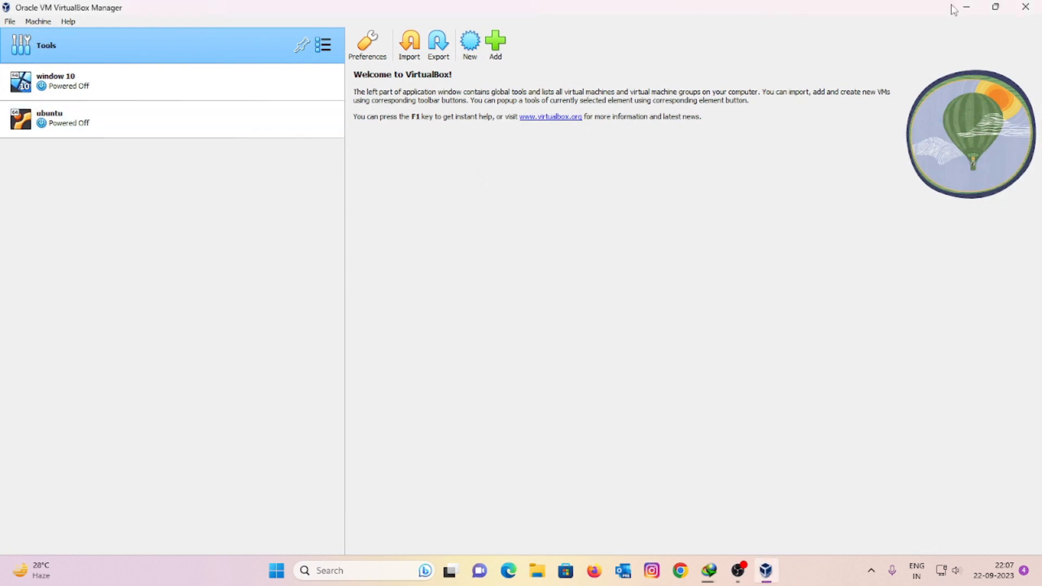
pyautogui.click(1025, 6)
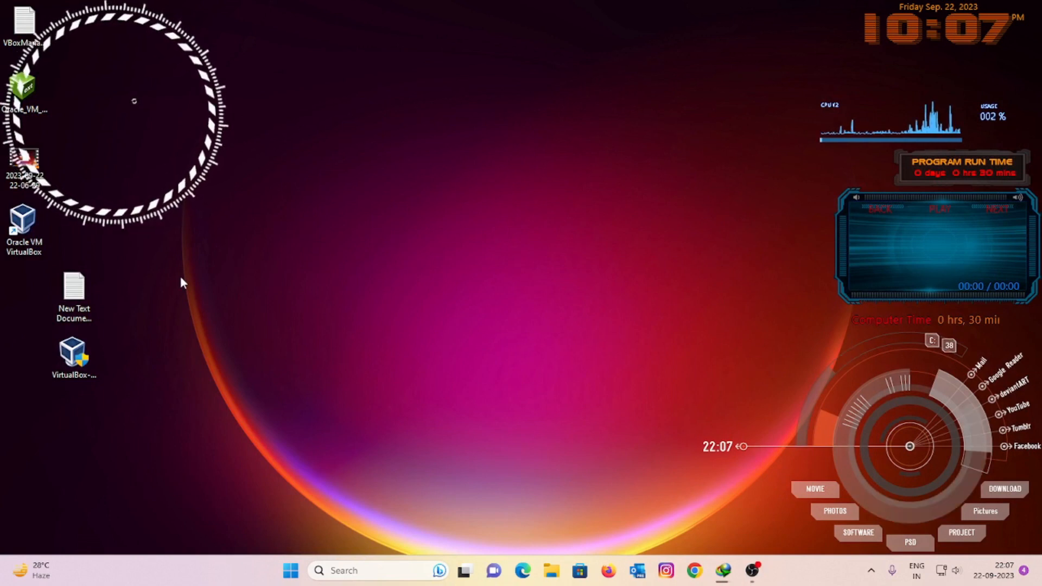
# Step: Install the Oracle_VM_VirtualBox_Extension_Pack-7.0.10 from the desktop and accept its licence
pyautogui.moveTo(30, 106); pyautogui.dragTo(341, 312)
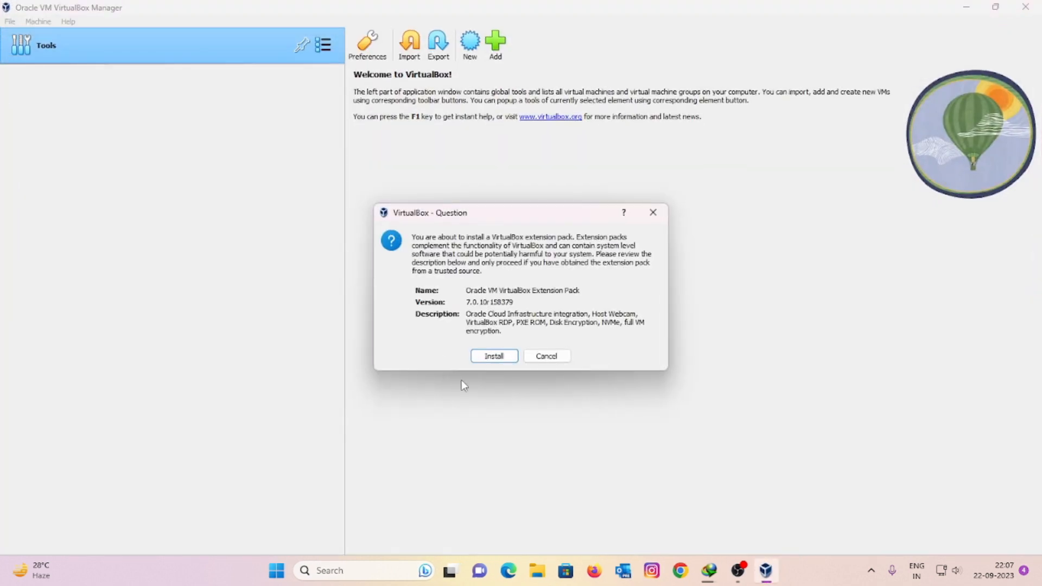
pyautogui.click(480, 358)
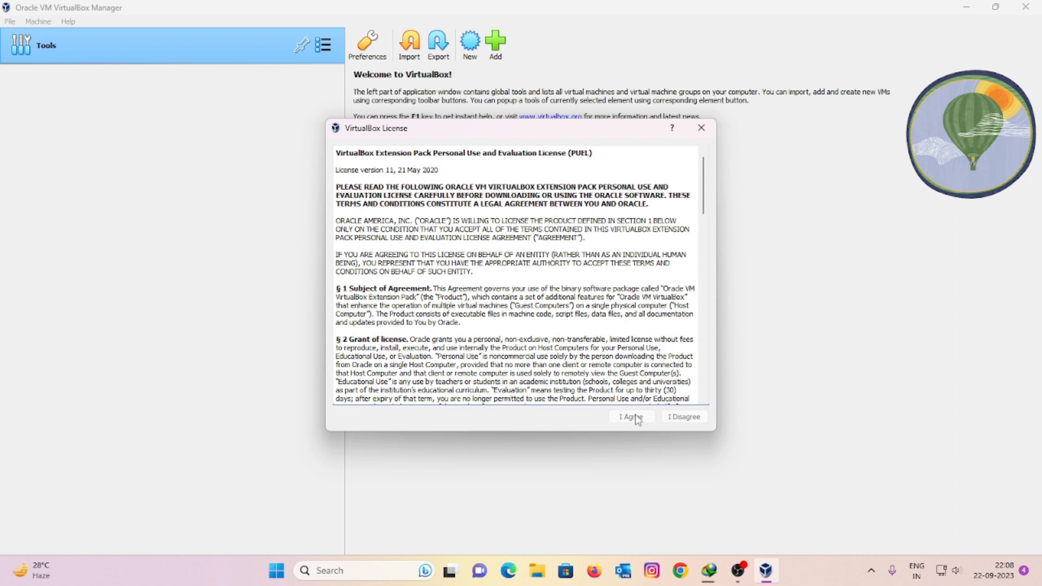
pyautogui.scroll(-20, 607, 347)
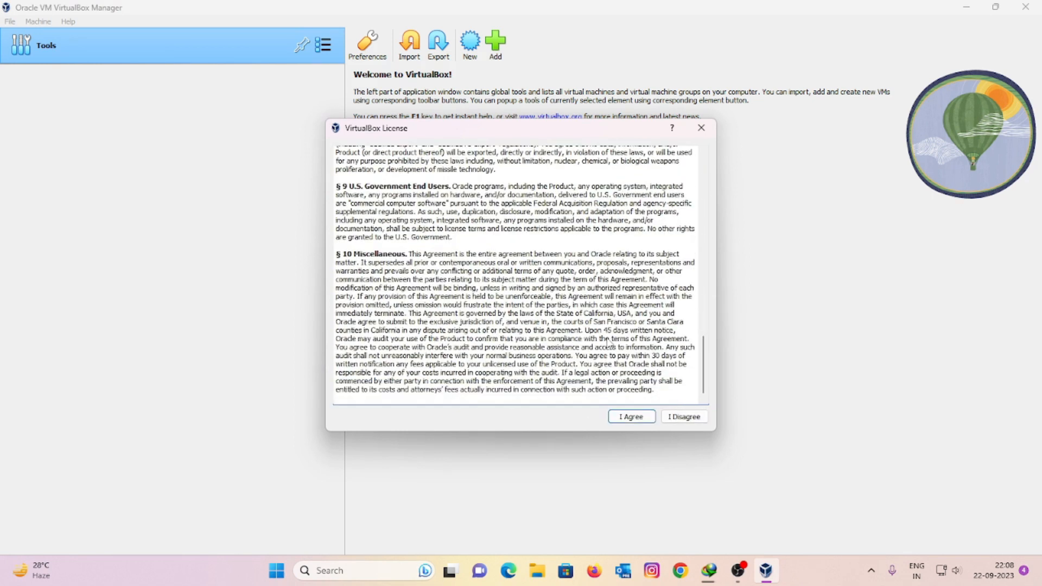
pyautogui.click(631, 419)
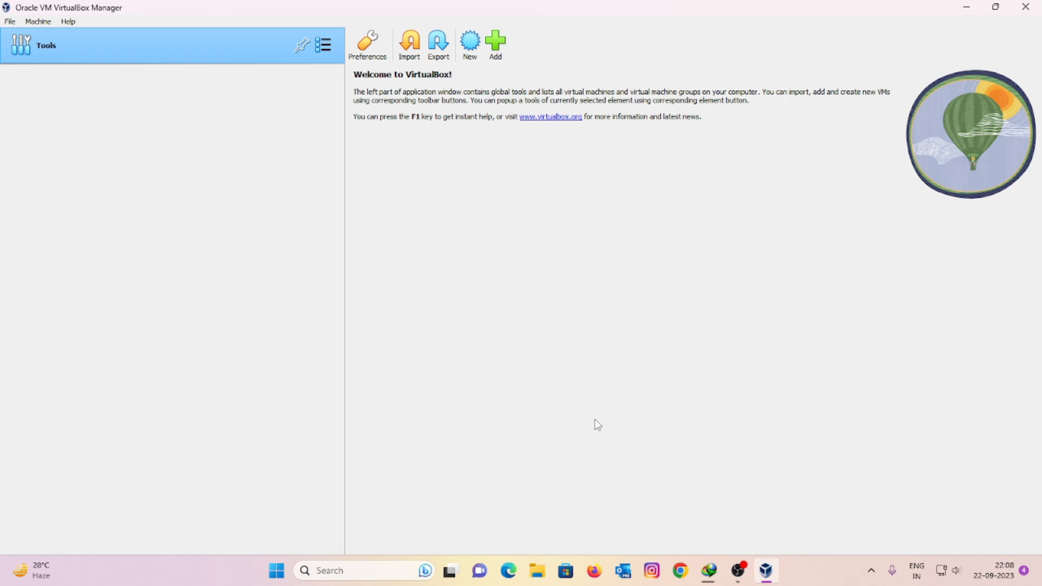
# Step: Start a new Mac OS X 64-bit virtual machine named macos
pyautogui.click(765, 571)
pyautogui.click(765, 570)
pyautogui.click(495, 43)
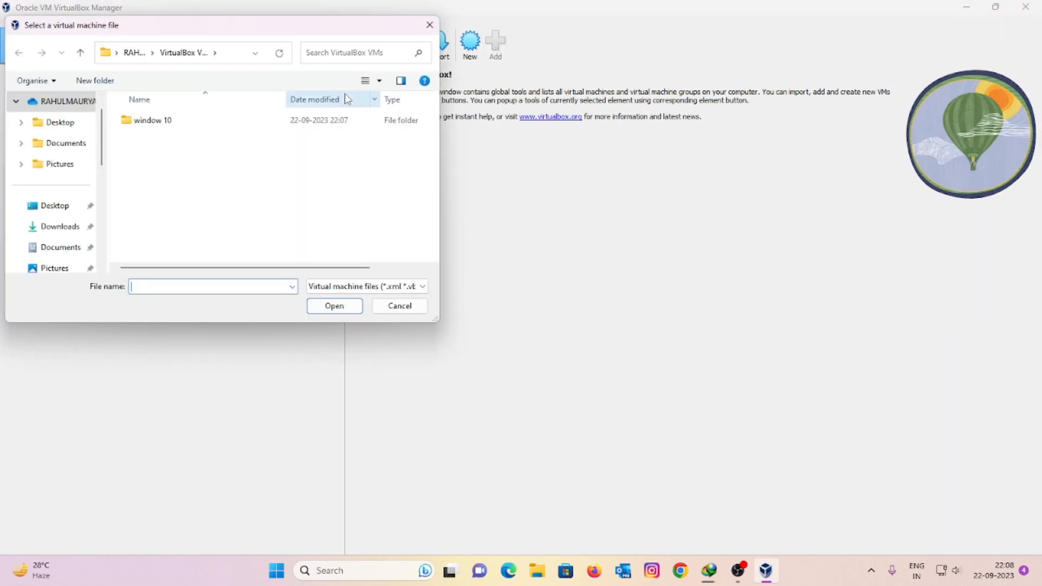
pyautogui.click(411, 307)
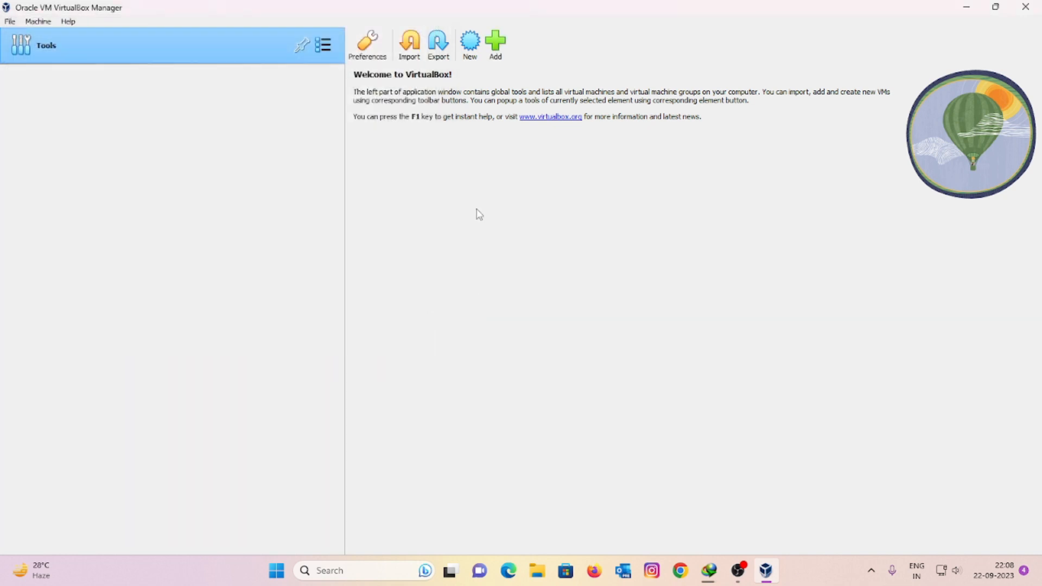
pyautogui.click(471, 47)
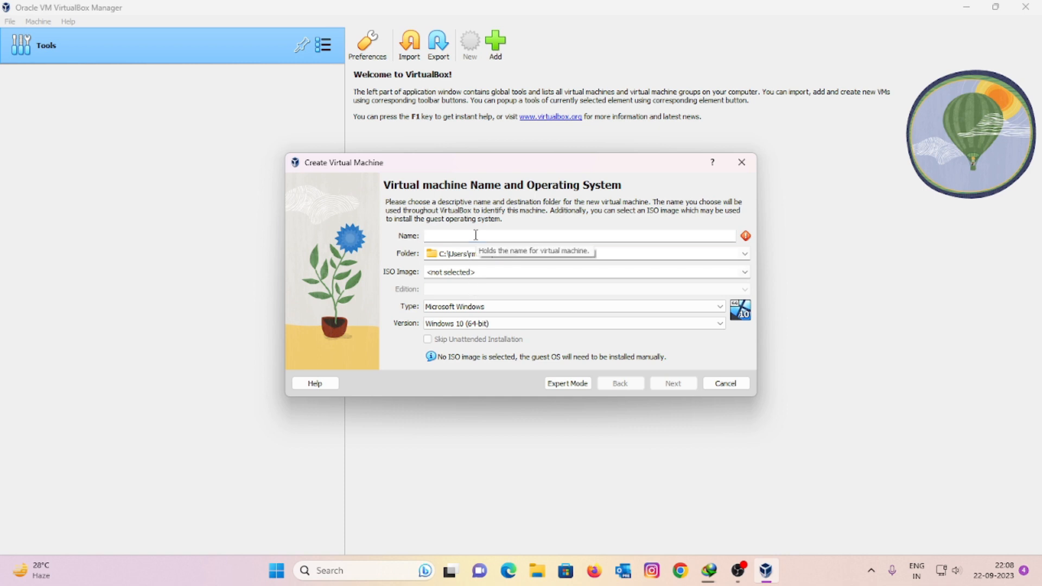
pyautogui.write('macos')
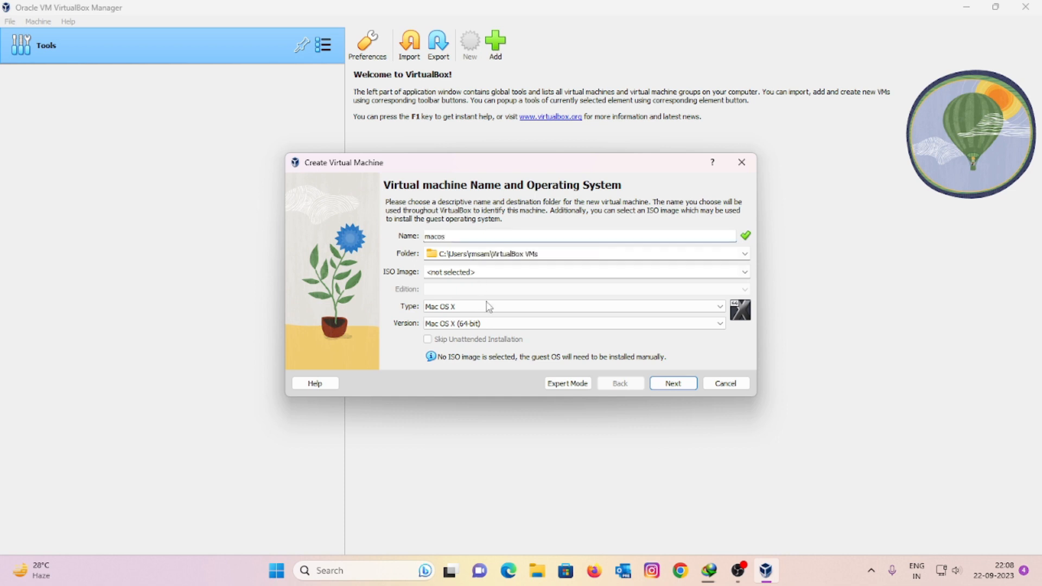
pyautogui.click(673, 383)
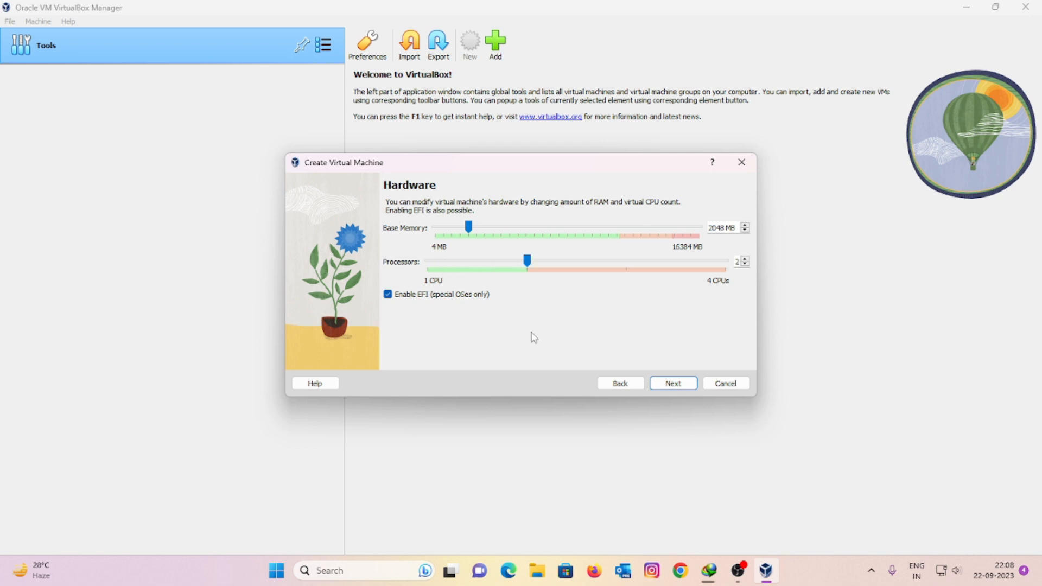
# Step: Give macos 8619 MB memory and a 52.78 GB disk, finish, and close VirtualBox
pyautogui.click(566, 228)
pyautogui.moveTo(560, 227); pyautogui.dragTo(576, 227)
pyautogui.click(672, 384)
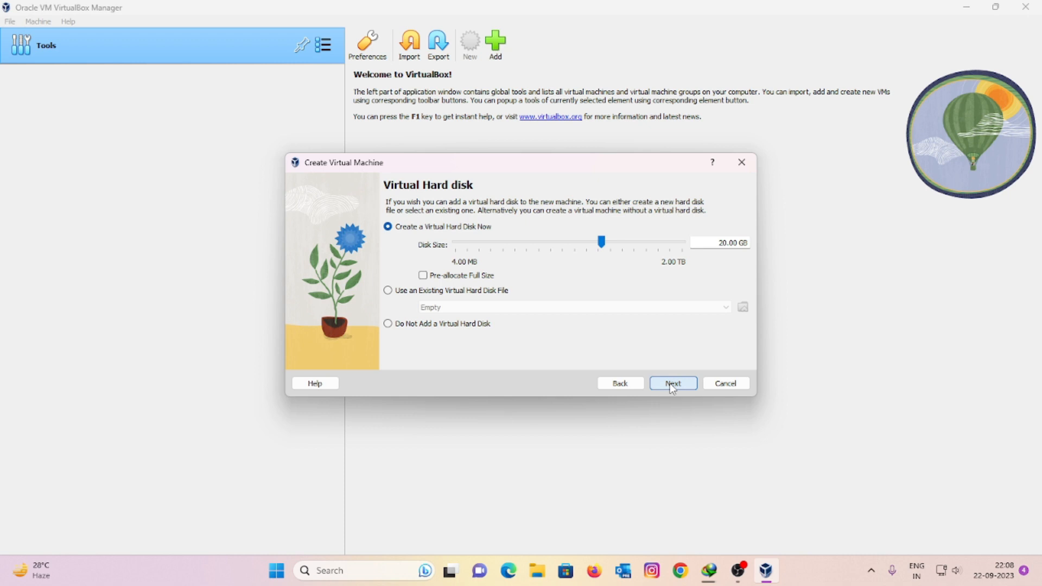
pyautogui.moveTo(607, 244); pyautogui.dragTo(622, 246)
pyautogui.click(673, 384)
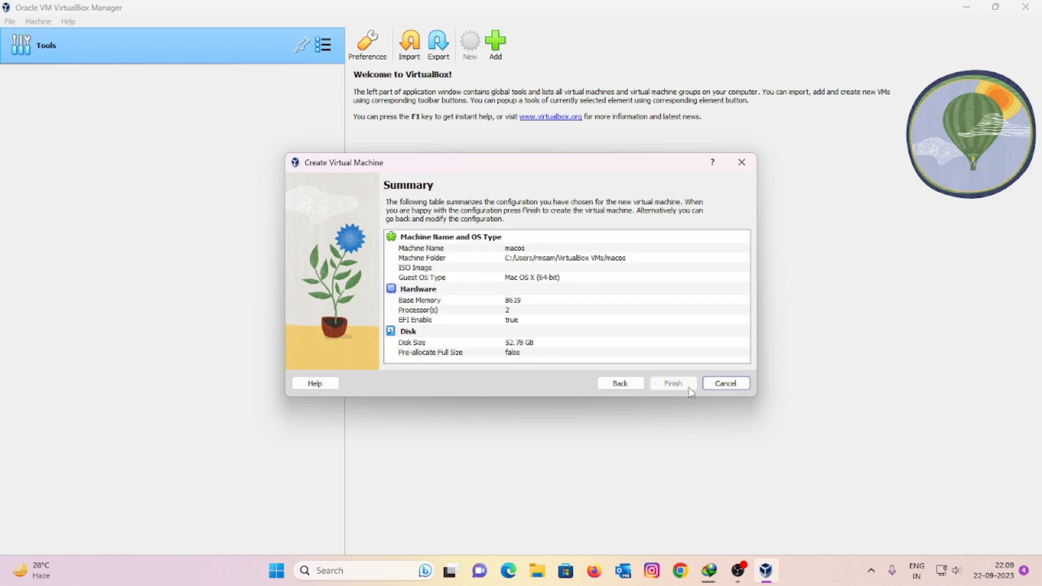
pyautogui.click(689, 386)
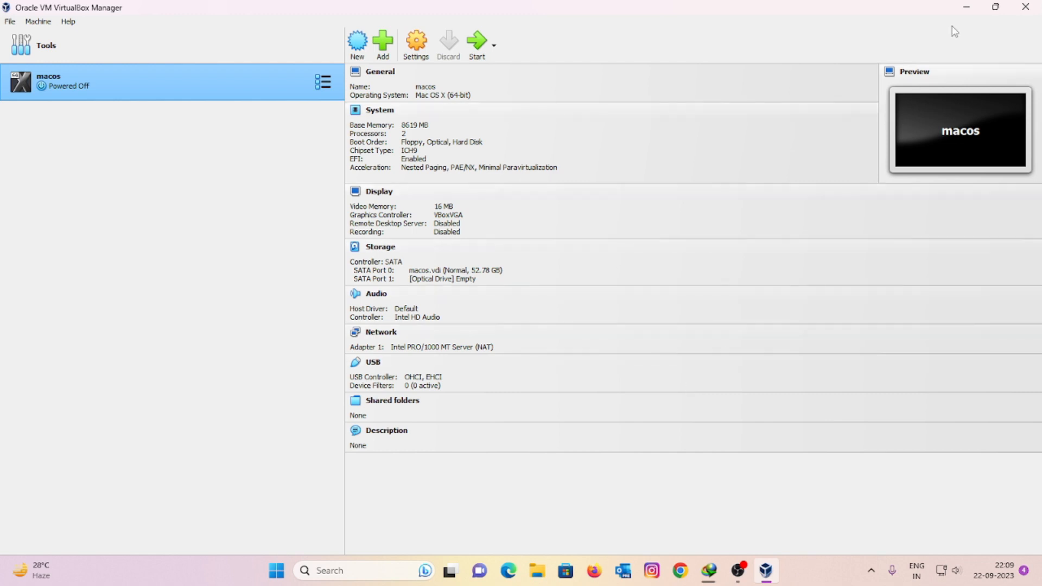
pyautogui.click(1025, 6)
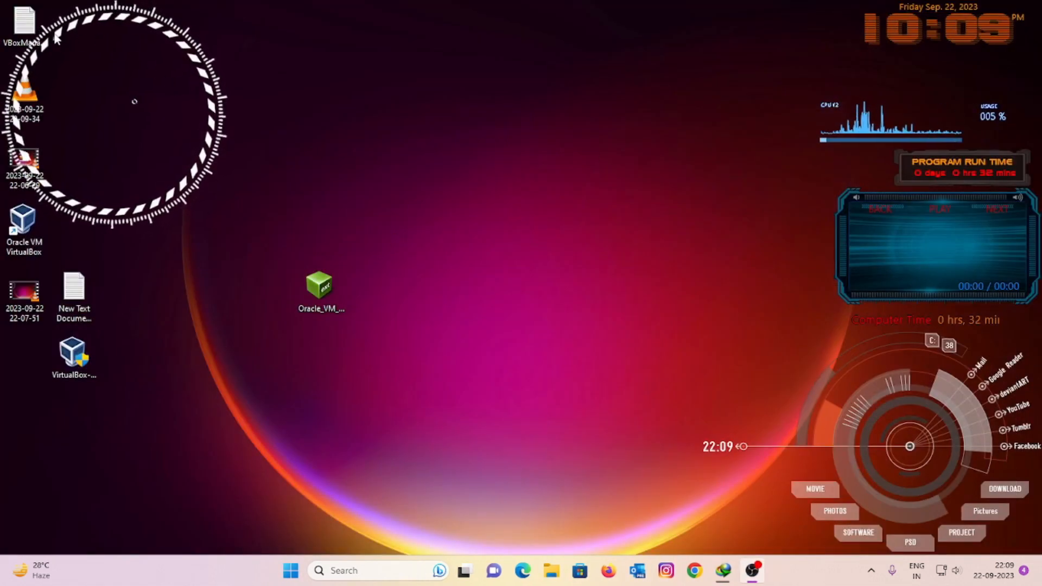
pyautogui.moveTo(19, 33); pyautogui.dragTo(288, 413)
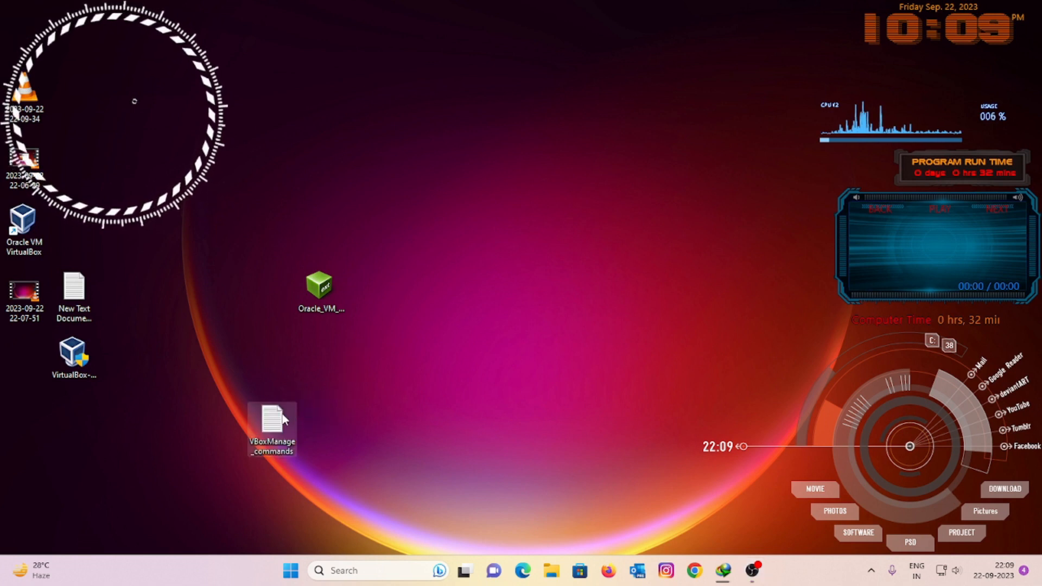
# Step: Open VBoxManage_commands in Notepad and select the YOUR_MAC_VM_NAME placeholder
pyautogui.doubleClick(286, 418)
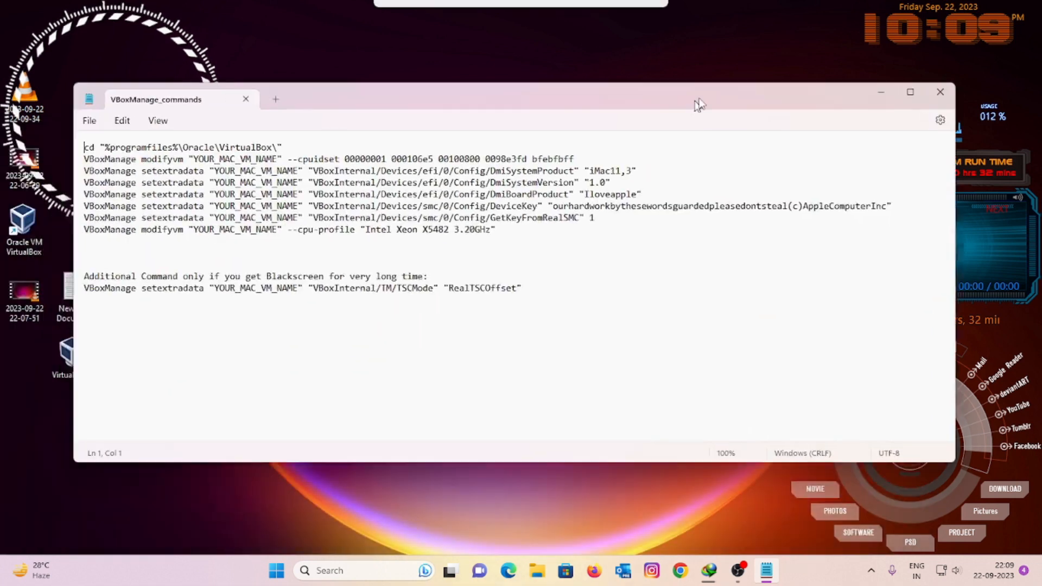
pyautogui.click(608, 354)
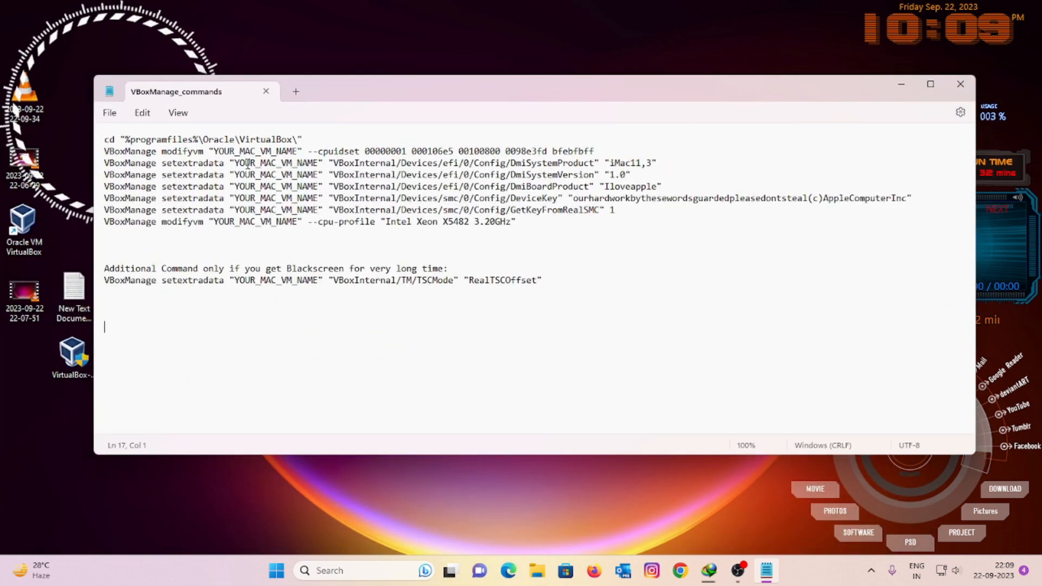
pyautogui.moveTo(234, 162); pyautogui.dragTo(319, 164)
pyautogui.hotkey('ctrl', 'c')
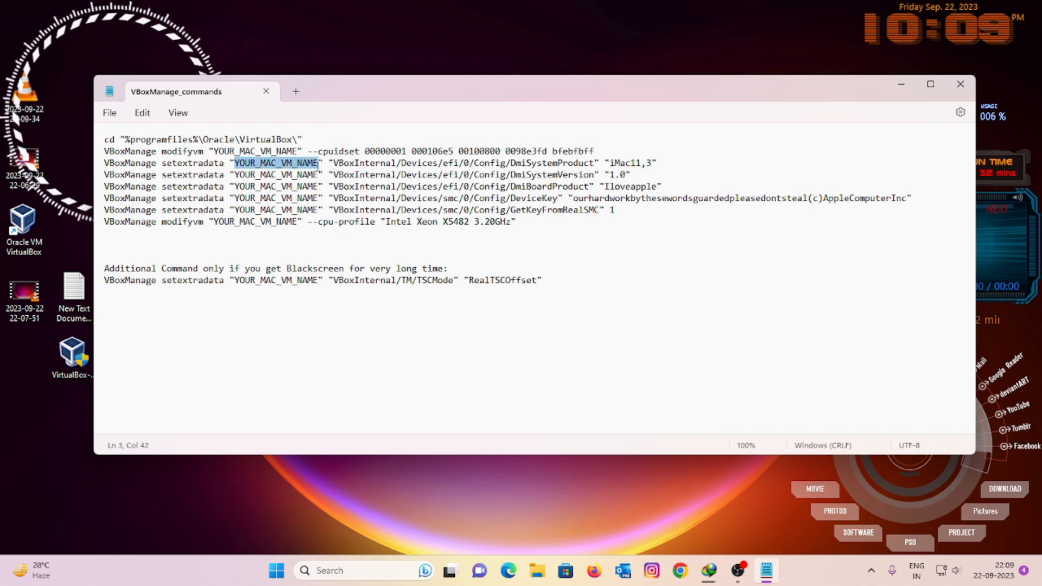
pyautogui.click(367, 367)
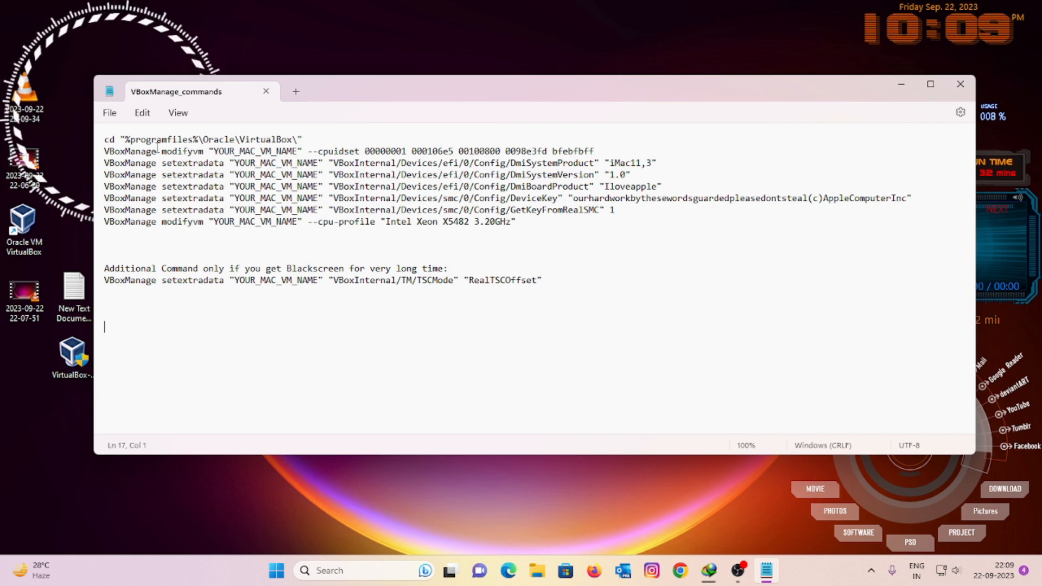
# Step: Replace every YOUR_MAC_VM_NAME with macos and save the file
pyautogui.click(142, 113)
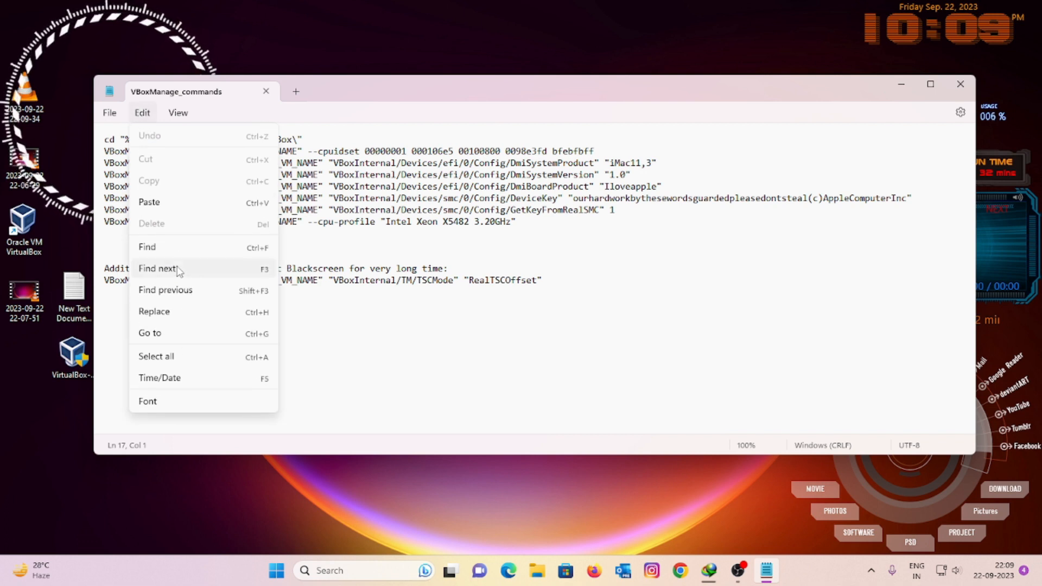
pyautogui.click(176, 314)
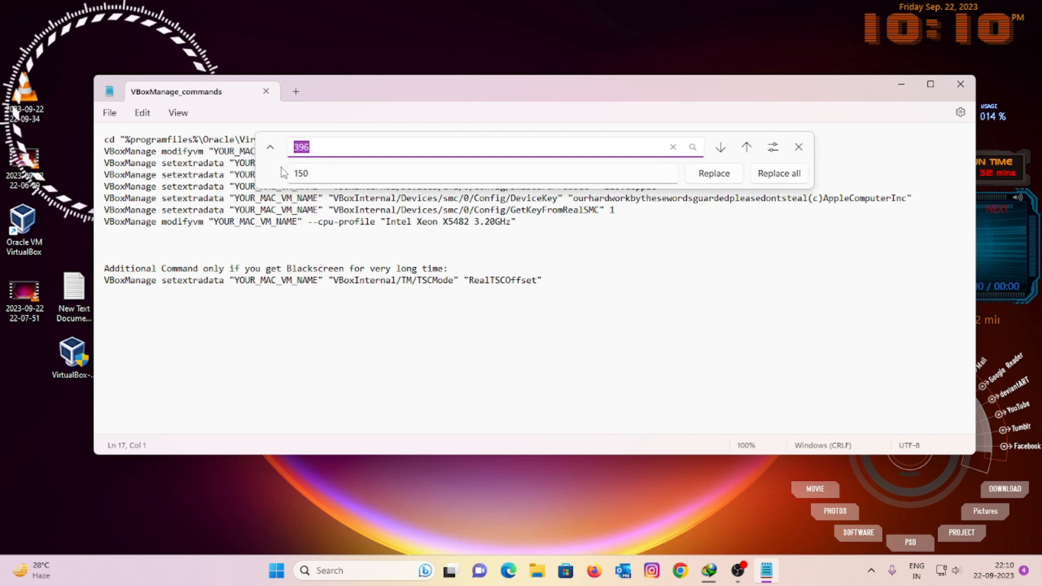
pyautogui.hotkey('ctrl', 'v')
pyautogui.click(346, 172)
pyautogui.hotkey('ctrl', 'a')
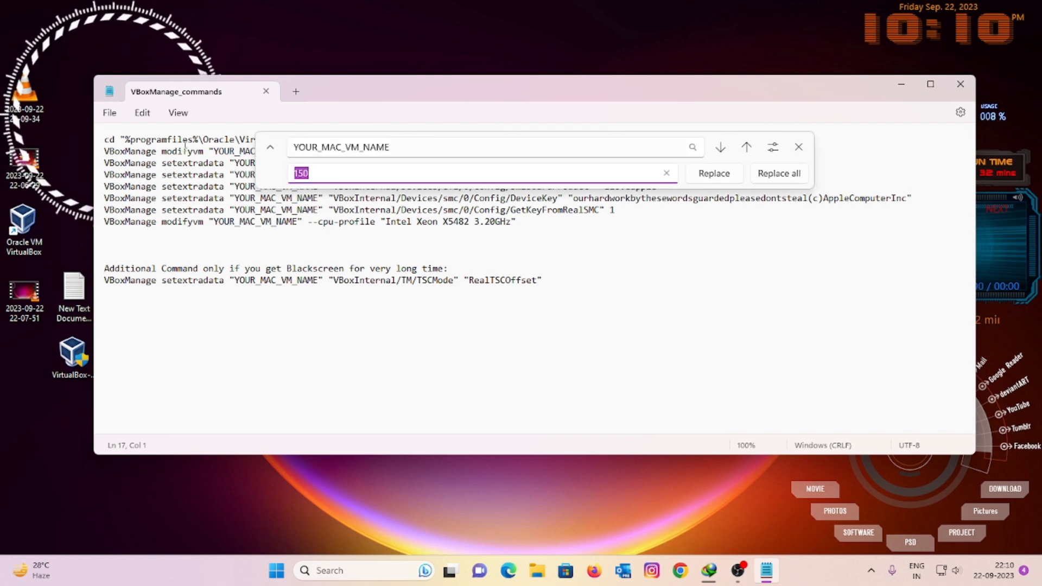
pyautogui.write('macos')
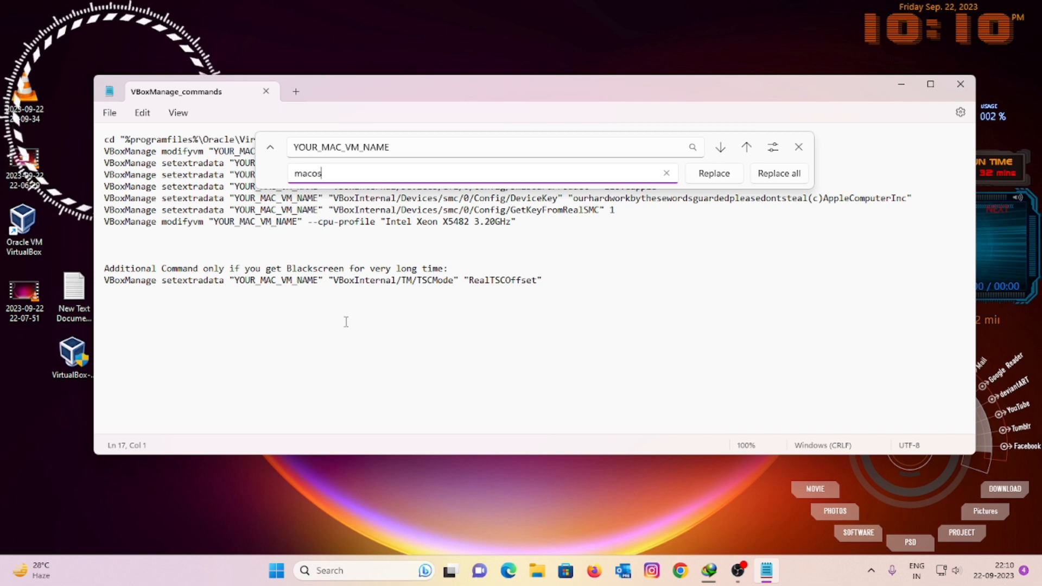
pyautogui.click(766, 176)
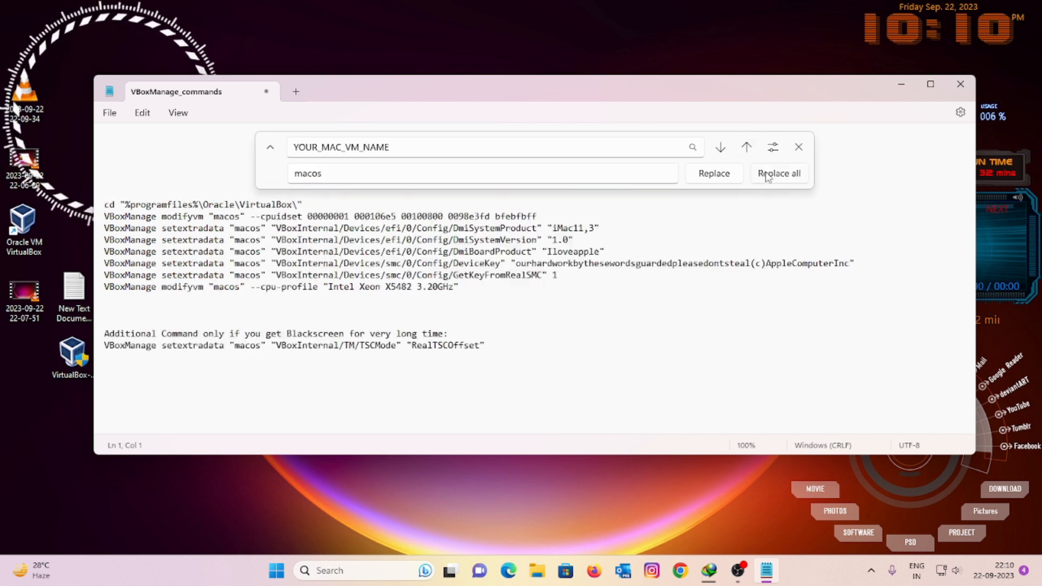
pyautogui.click(797, 147)
pyautogui.click(604, 375)
pyautogui.hotkey('ctrl', 's')
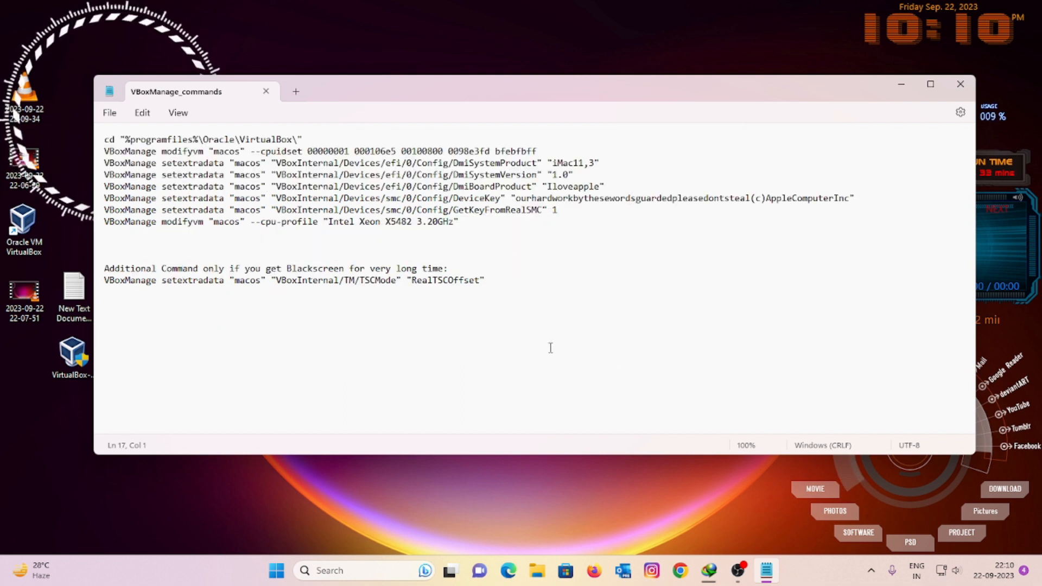
# Step: Search for cmd, open a regular Command Prompt, then close it
pyautogui.click(355, 574)
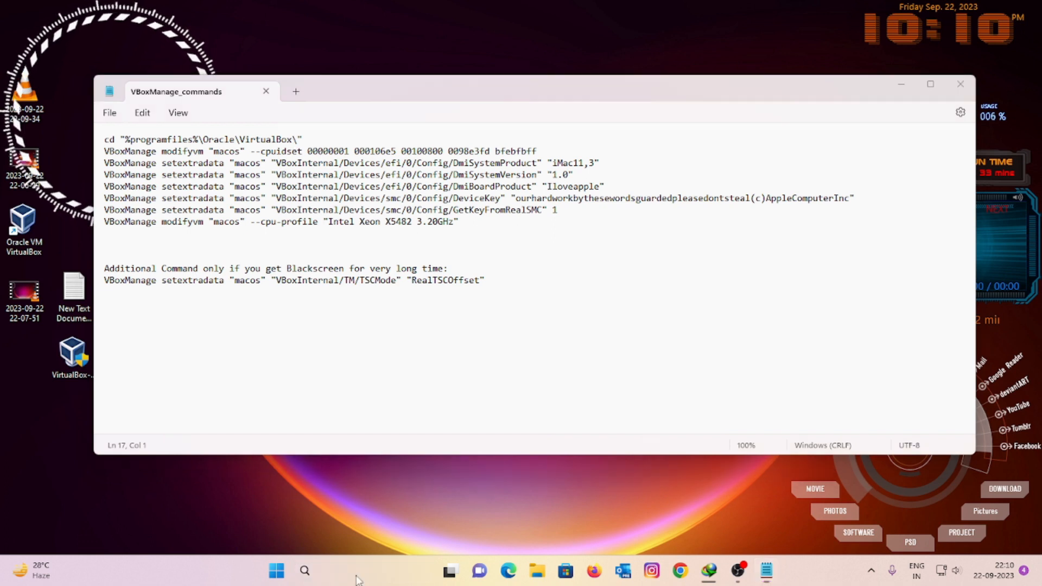
pyautogui.write('cmd')
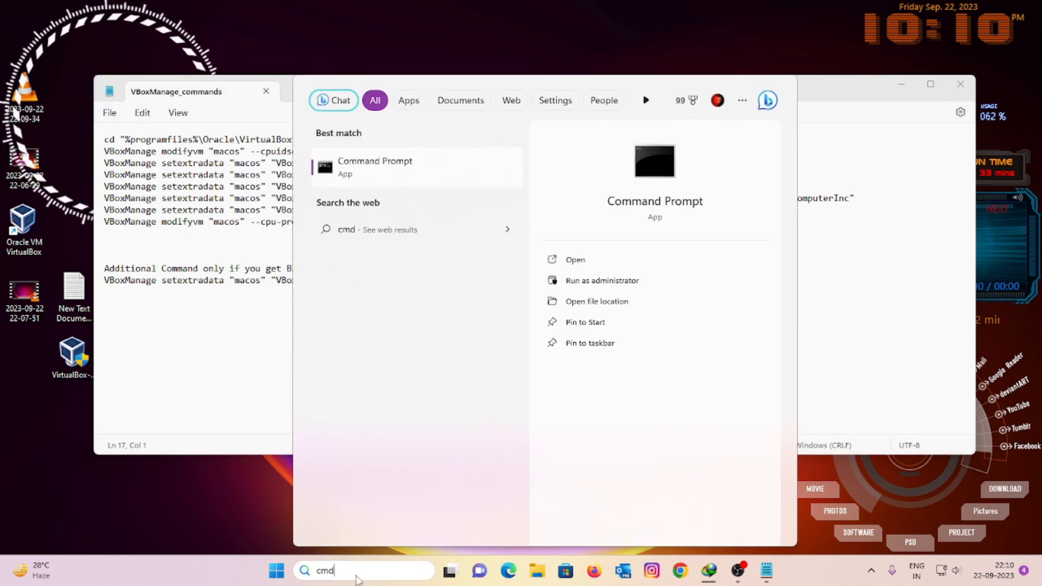
pyautogui.click(426, 174)
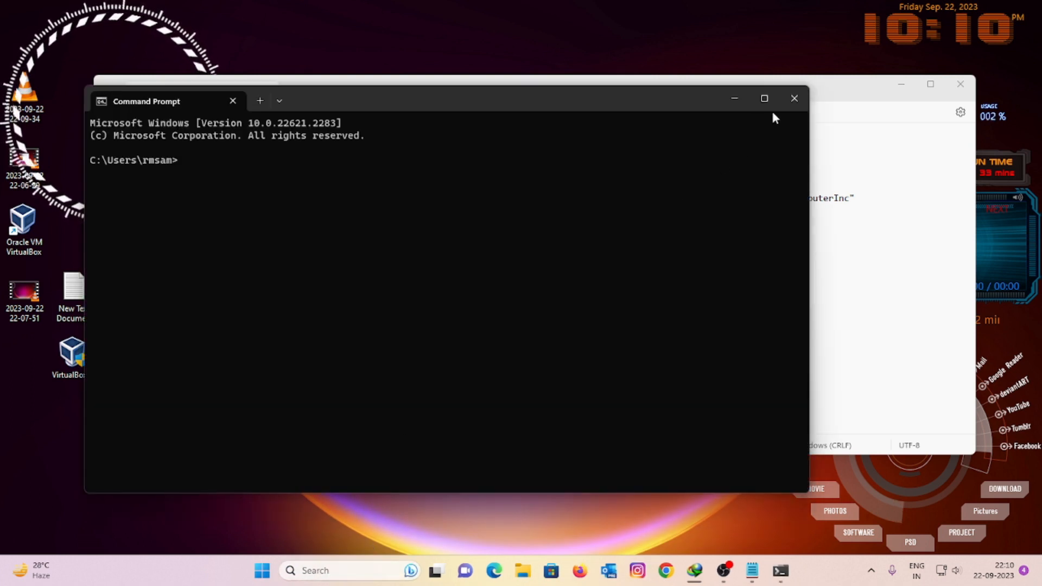
pyautogui.click(793, 98)
# Step: Run Command Prompt as administrator beside the notes and select the cd line
pyautogui.click(320, 570)
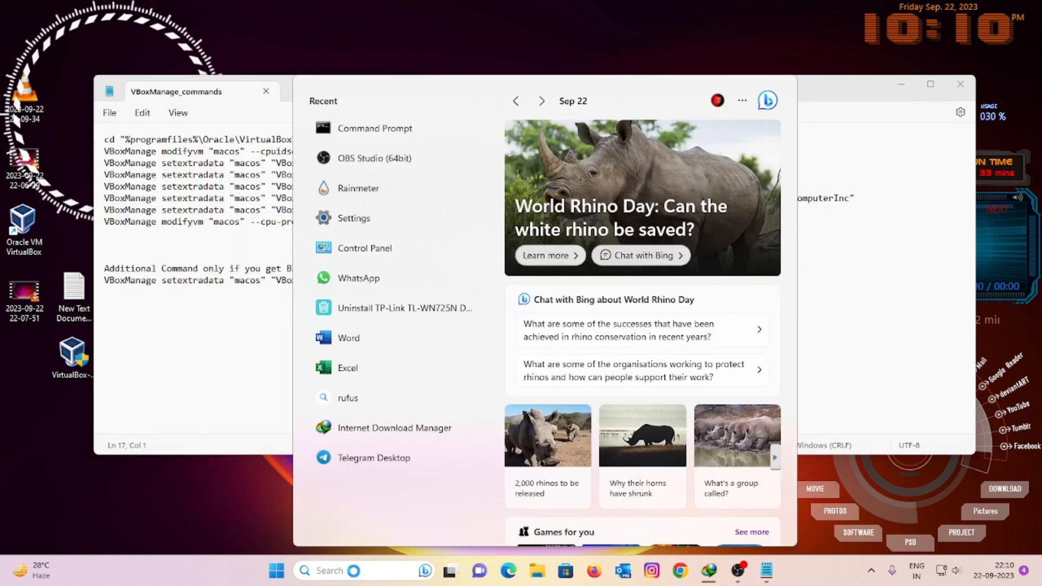
pyautogui.rightClick(380, 135)
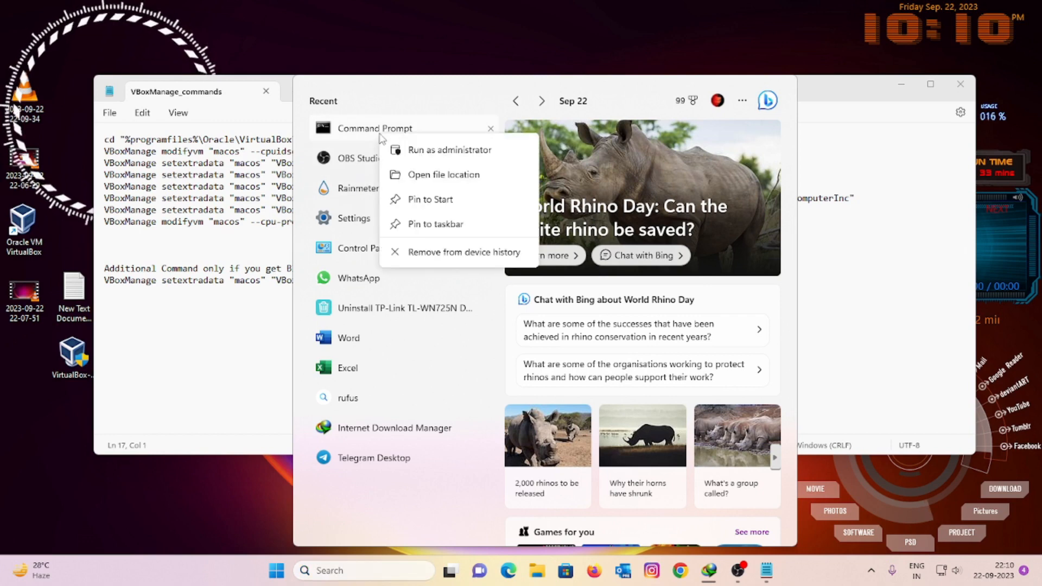
pyautogui.click(413, 149)
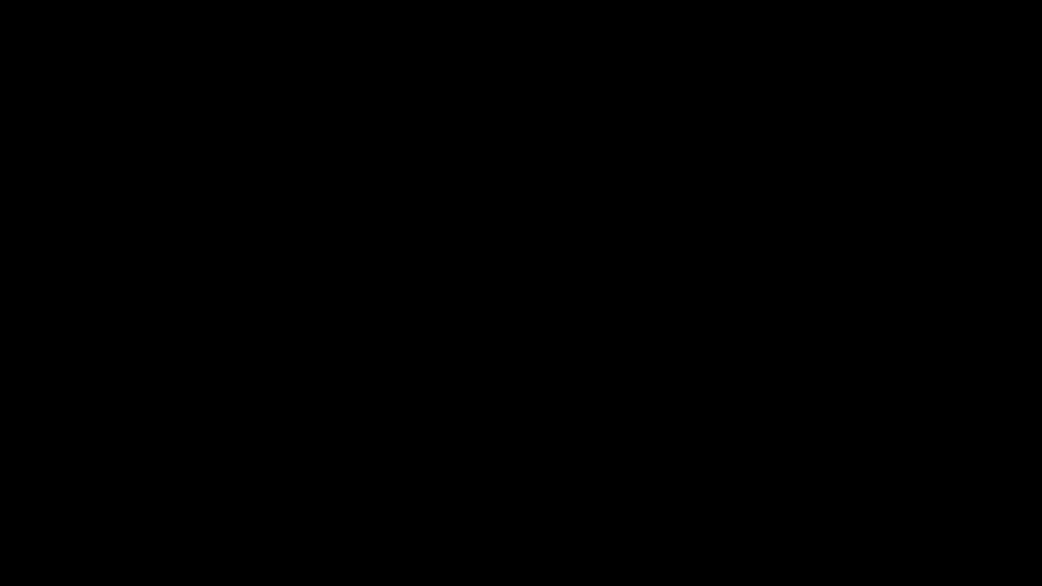
pyautogui.moveTo(529, 237); pyautogui.dragTo(583, 202)
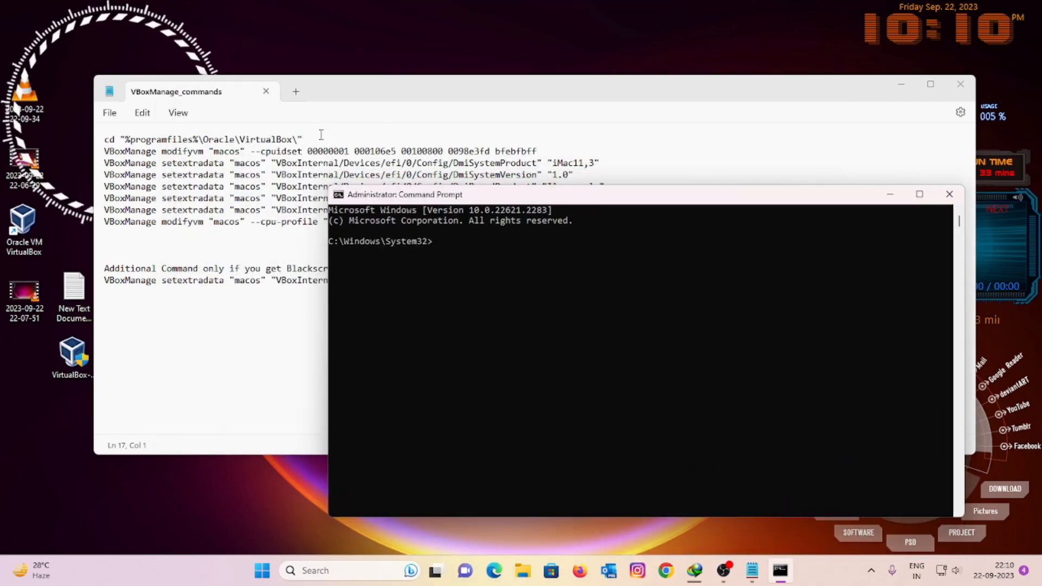
pyautogui.moveTo(304, 139); pyautogui.dragTo(107, 156)
# Step: Paste and run the cd command to enter the VirtualBox folder
pyautogui.click(555, 493)
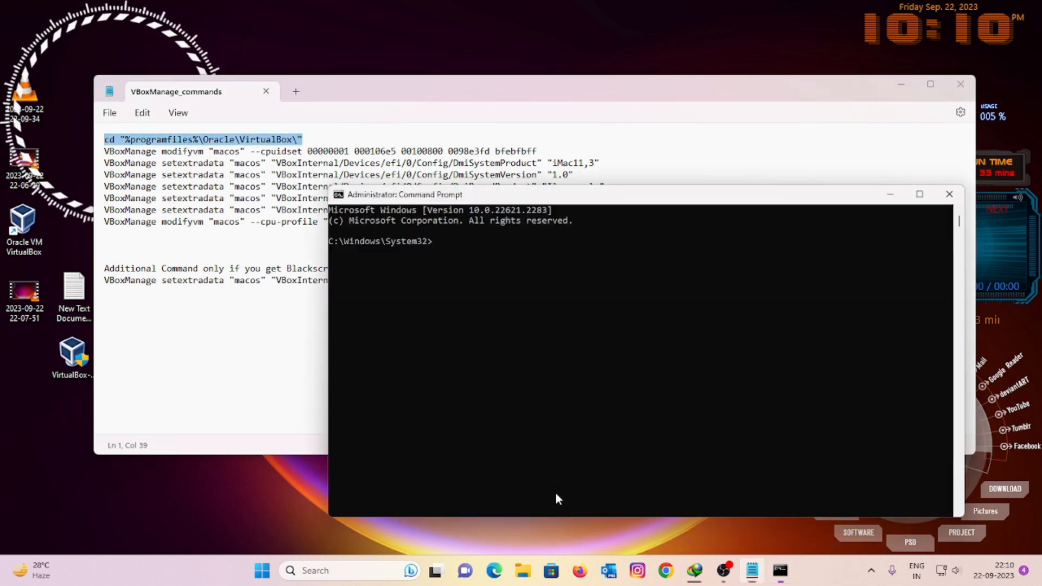
pyautogui.write('cd "%programfiles%\\Oracle\\VirtualBox\\"')
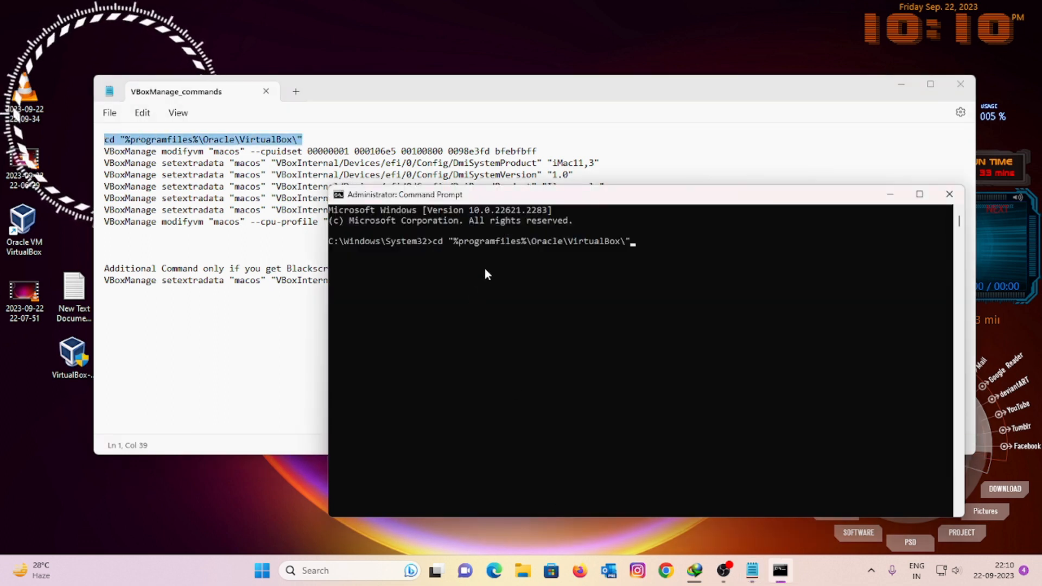
pyautogui.press('Return')
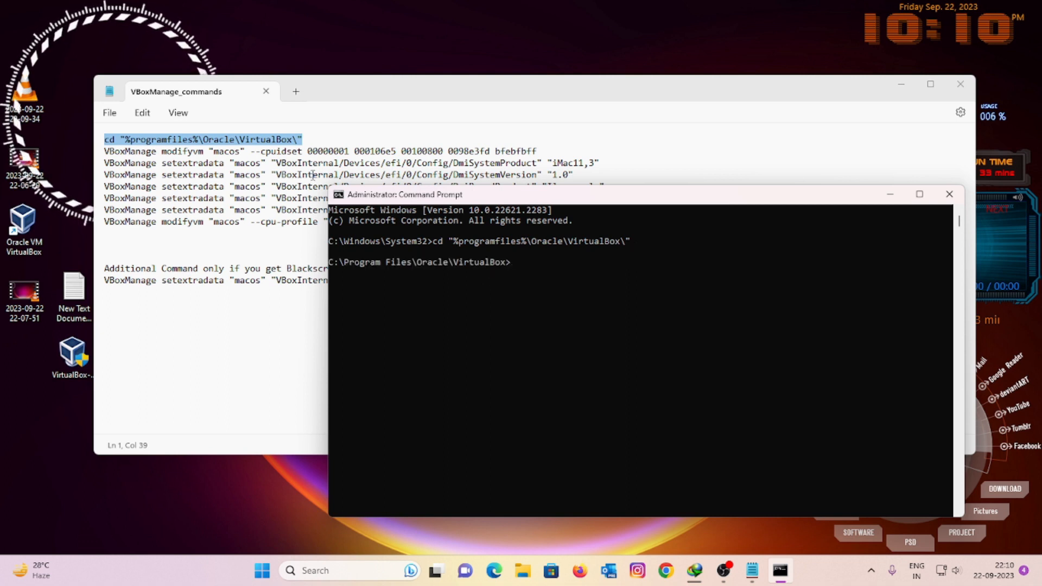
# Step: Paste and run all the VBoxManage commands for macos, then close the console
pyautogui.click(105, 151)
pyautogui.moveTo(239, 188); pyautogui.dragTo(554, 279)
pyautogui.hotkey('ctrl', 'c')
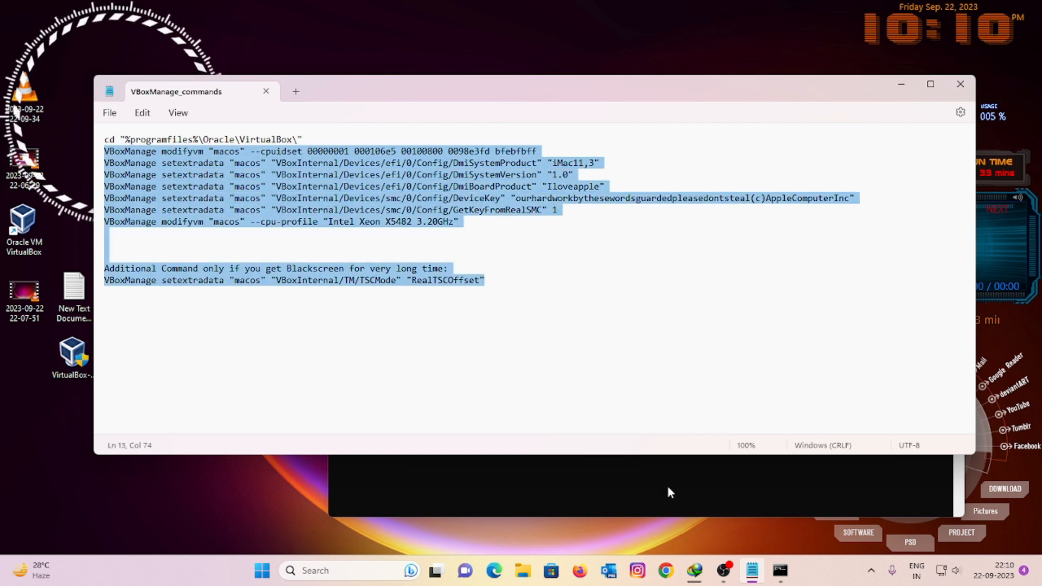
pyautogui.click(745, 498)
pyautogui.click(607, 282)
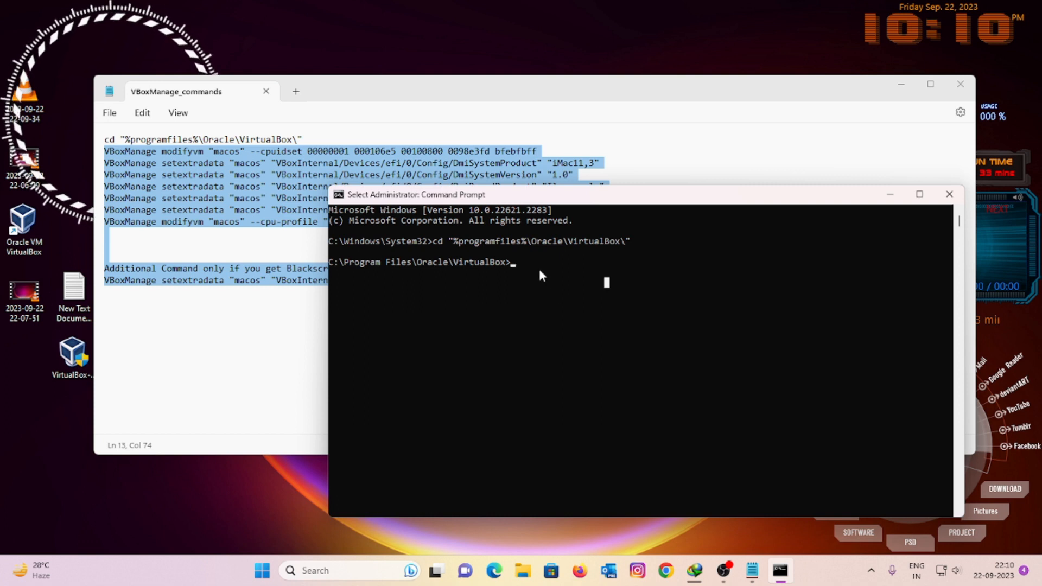
pyautogui.hotkey('ctrl', 'v')
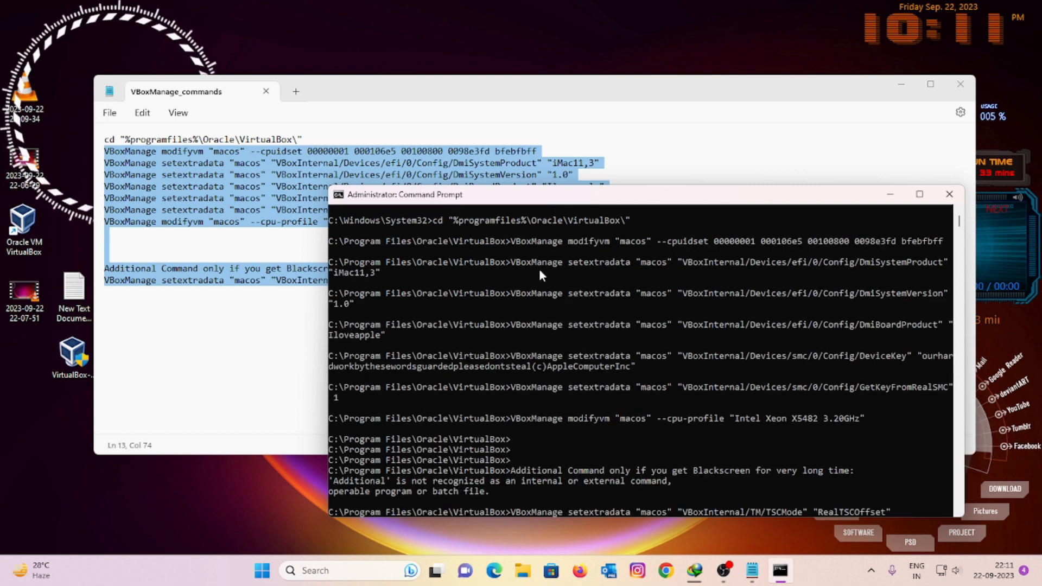
pyautogui.press('Return')
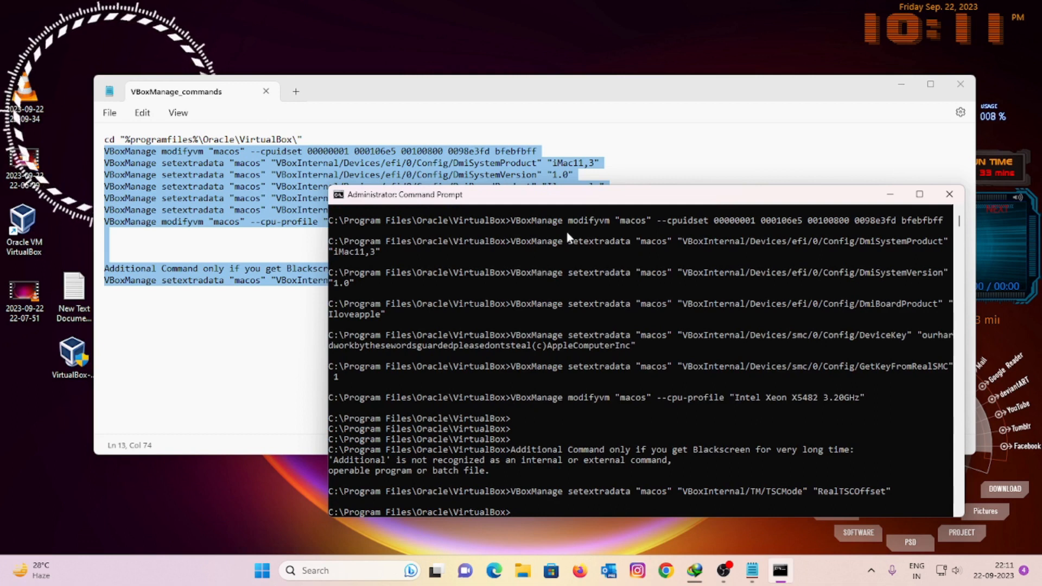
pyautogui.scroll(-5, 545, 431)
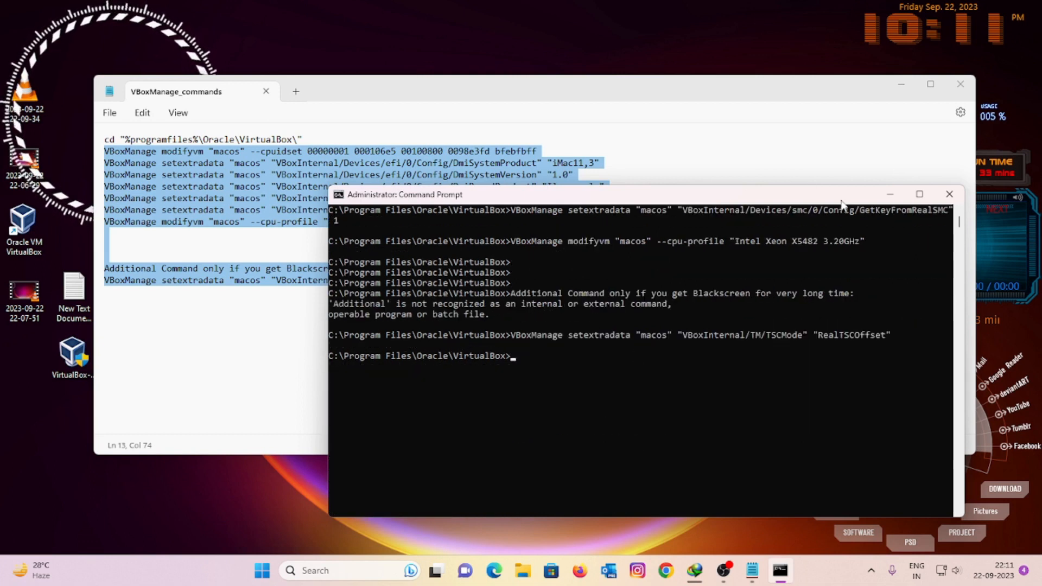
pyautogui.click(949, 194)
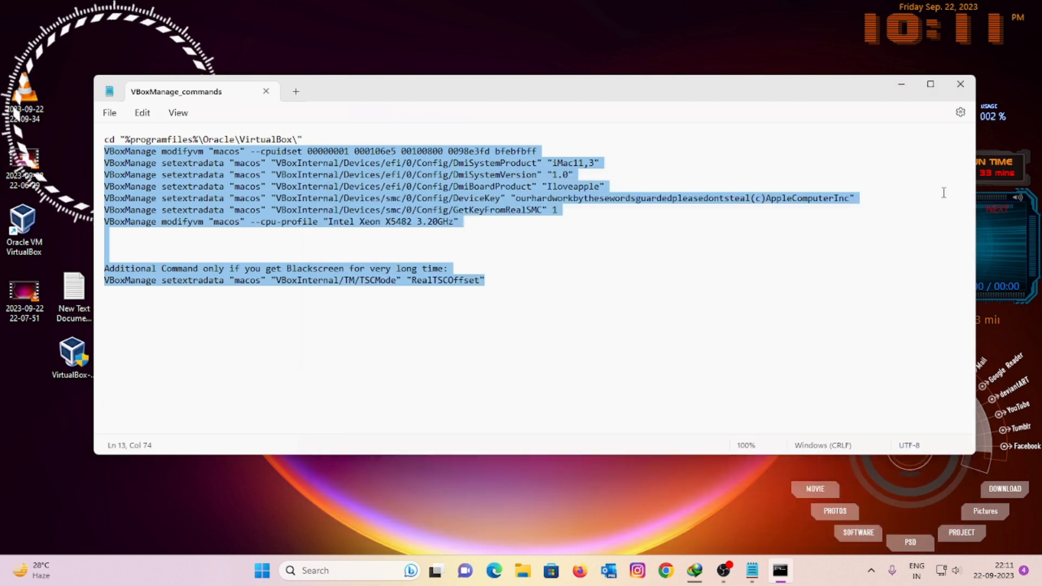
# Step: Close the commands notes, refresh the desktop and launch VirtualBox Manager
pyautogui.click(964, 90)
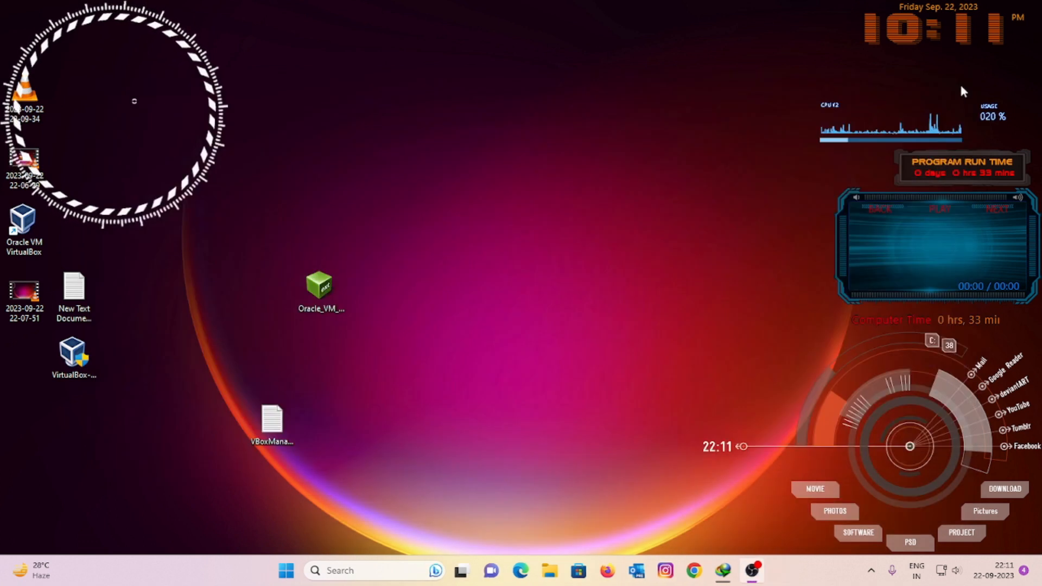
pyautogui.rightClick(448, 51)
pyautogui.click(481, 108)
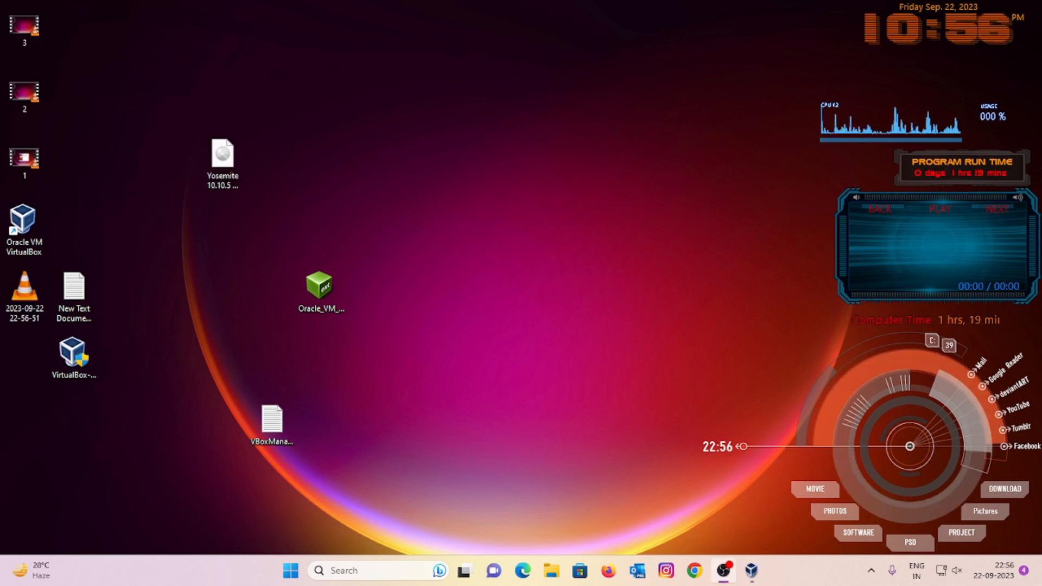
pyautogui.click(23, 228)
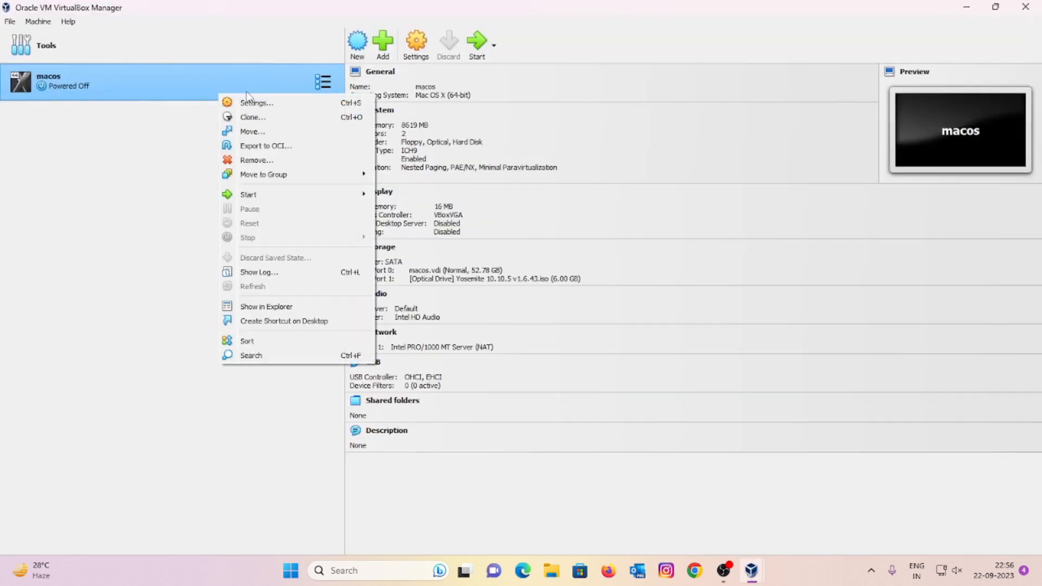
# Step: Attach MAC.iso from D:\SOFTWARE\MAC to the macos optical drive and start the VM
pyautogui.click(249, 103)
pyautogui.click(370, 212)
pyautogui.click(472, 219)
pyautogui.click(713, 188)
pyautogui.click(739, 217)
pyautogui.scroll(-10, 363, 336)
pyautogui.click(379, 286)
pyautogui.scroll(-3, 469, 346)
pyautogui.doubleClick(469, 353)
pyautogui.doubleClick(461, 300)
pyautogui.doubleClick(467, 290)
pyautogui.click(596, 423)
pyautogui.click(478, 45)
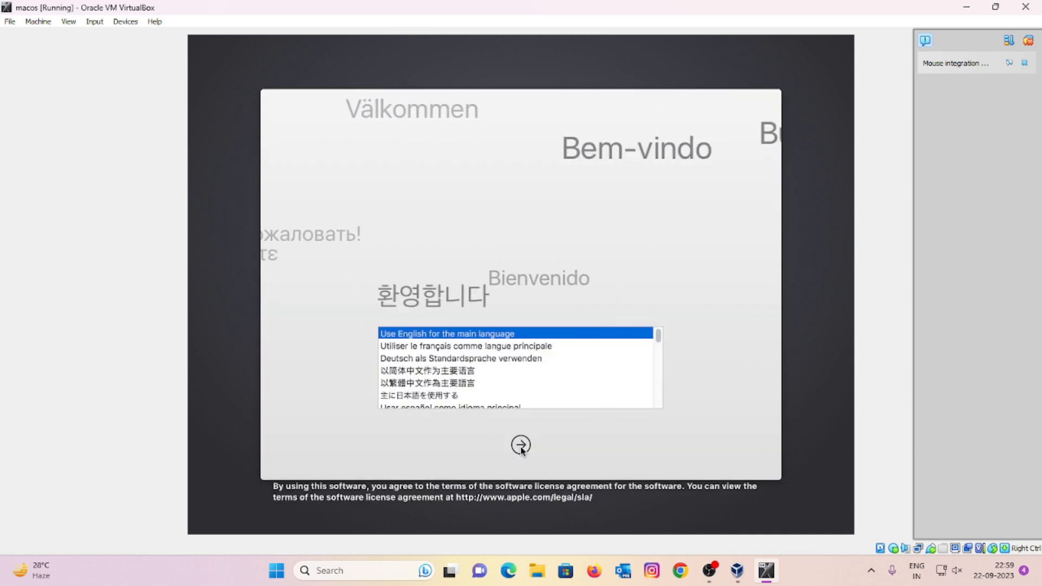
# Step: Choose English, agree to the macOS licence and install onto the macos disk
pyautogui.click(521, 446)
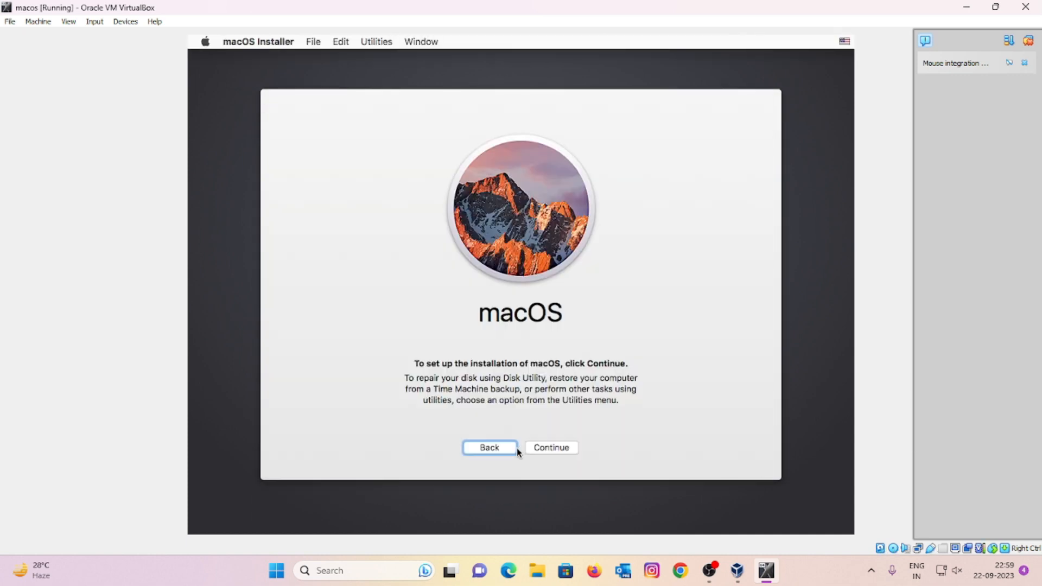
pyautogui.click(538, 451)
pyautogui.click(539, 452)
pyautogui.click(623, 155)
pyautogui.click(557, 287)
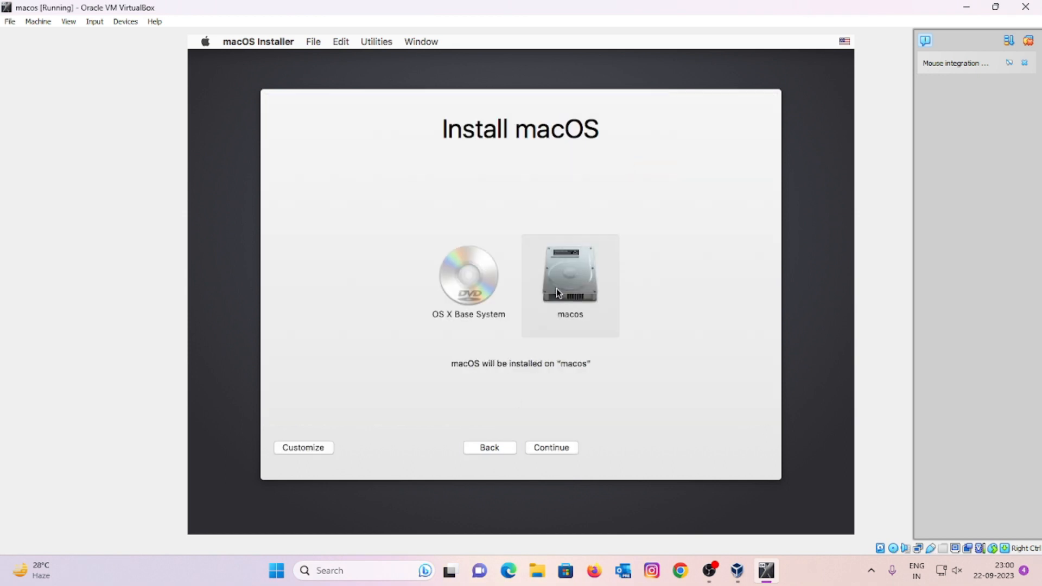
pyautogui.click(541, 448)
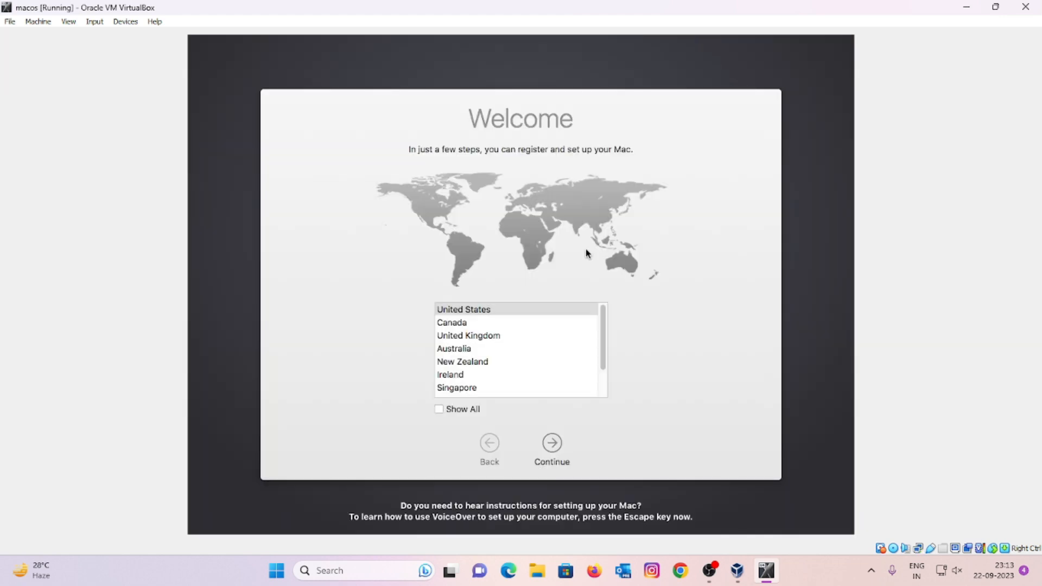
# Step: Select India and the ABC keyboard, skip data transfer, and decline location services
pyautogui.scroll(-2, 603, 325)
pyautogui.click(450, 389)
pyautogui.click(552, 443)
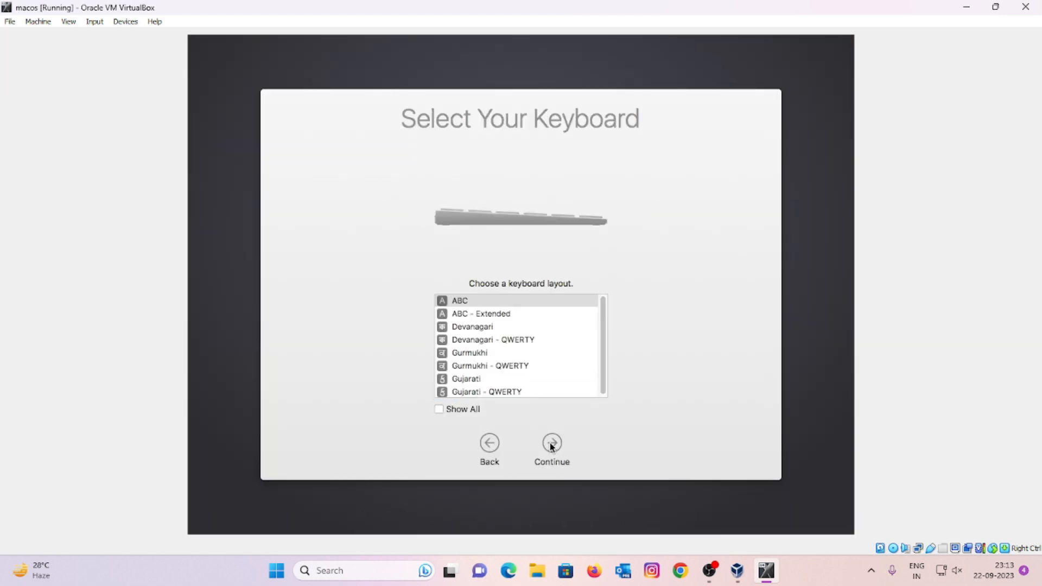
pyautogui.click(554, 453)
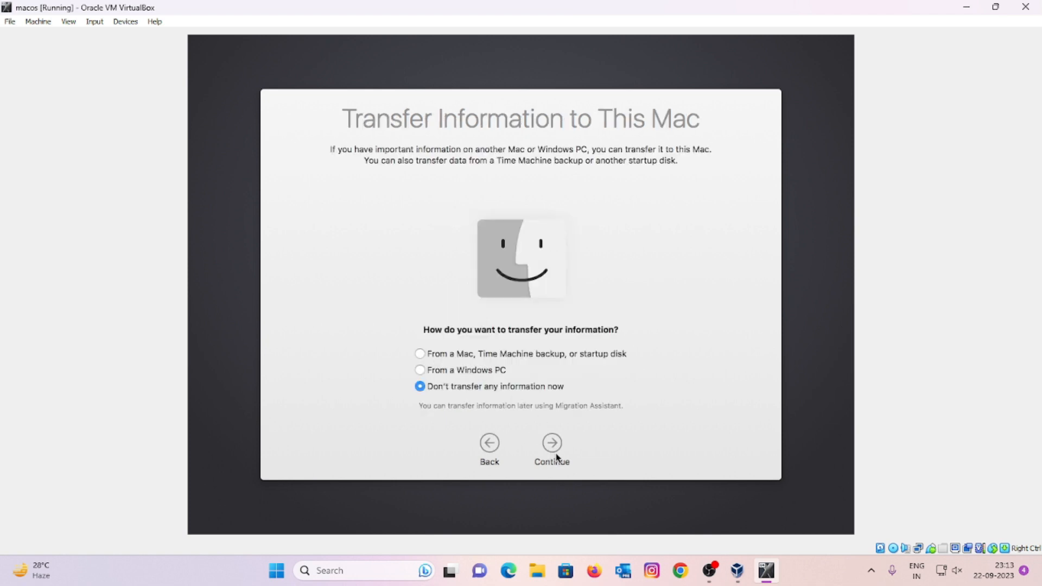
pyautogui.click(555, 456)
pyautogui.click(554, 451)
pyautogui.click(633, 165)
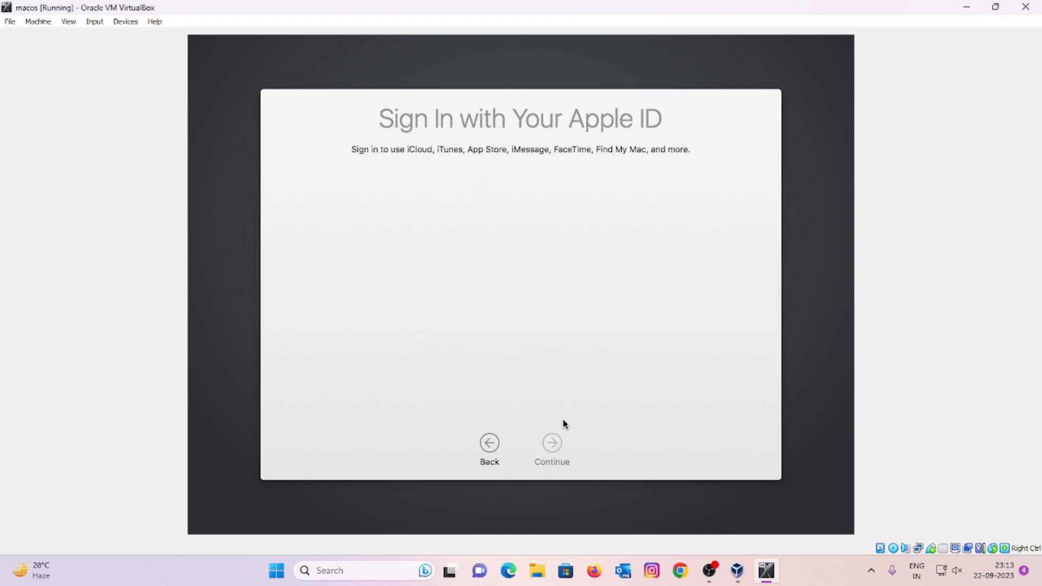
# Step: Skip Apple ID sign-in and agree to the terms and conditions
pyautogui.click(413, 357)
pyautogui.click(552, 446)
pyautogui.click(628, 160)
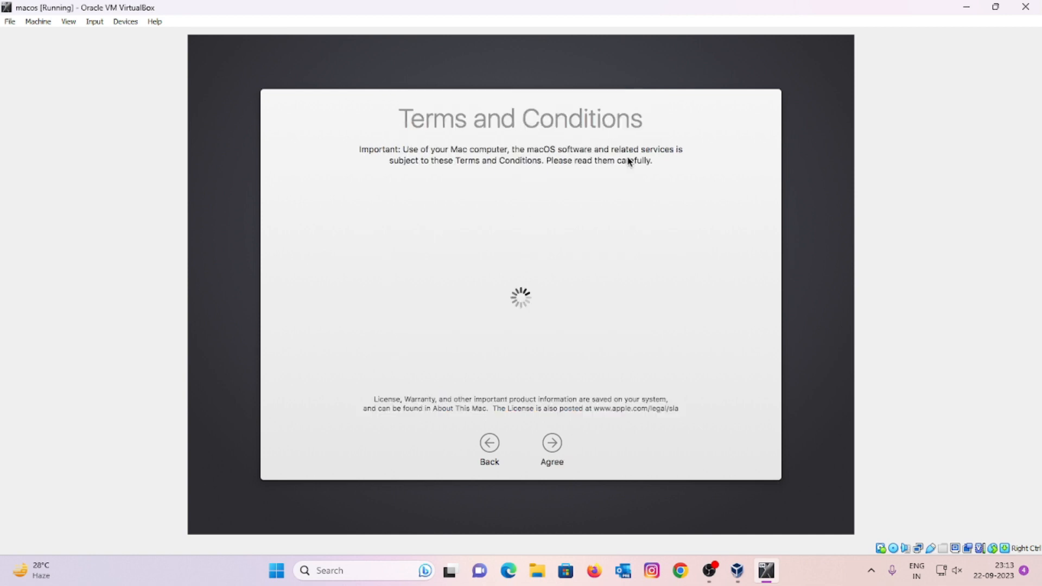
pyautogui.click(552, 445)
pyautogui.click(627, 154)
# Step: Create the computer account with the user's name, account name, password and hint
pyautogui.write('rahul')
pyautogui.press('Tab')
pyautogui.press('Tab')
pyautogui.write('1234')
pyautogui.press('Tab')
pyautogui.write('1234')
pyautogui.press('Tab')
pyautogui.write('9369')
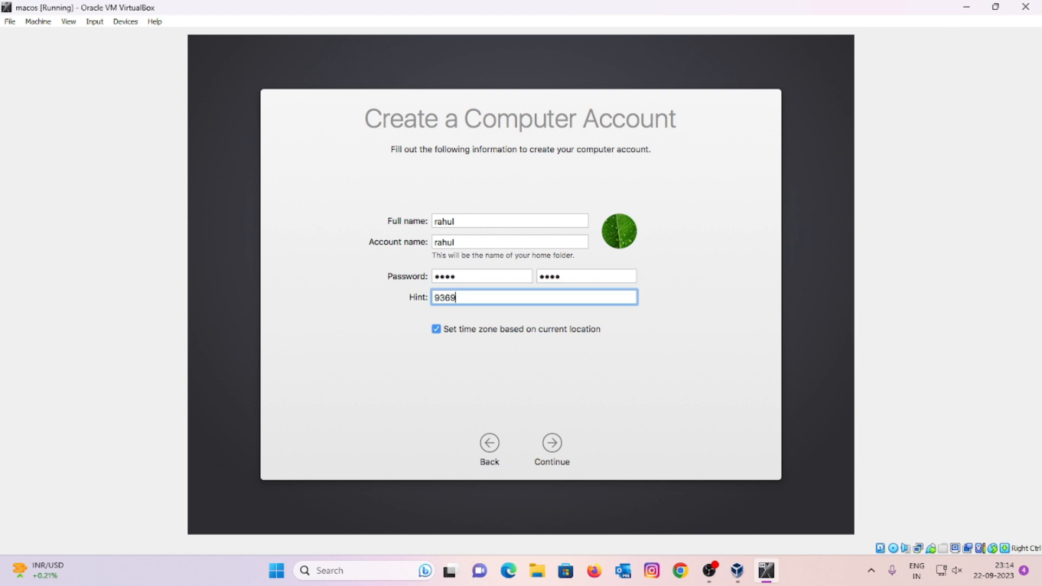
pyautogui.click(559, 450)
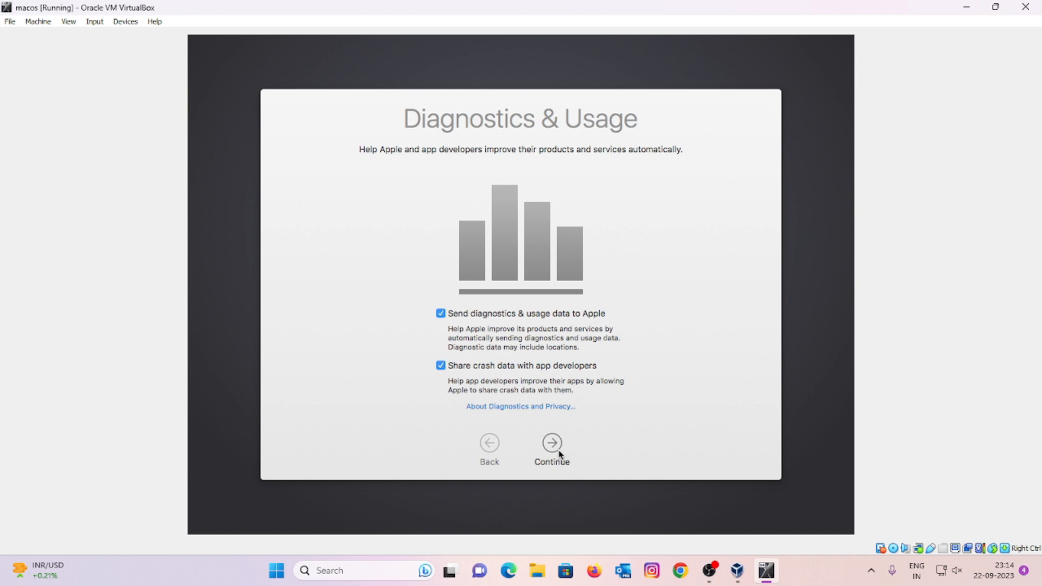
# Step: Accept the diagnostics settings and dismiss the Keyboard Setup Assistant
pyautogui.click(560, 454)
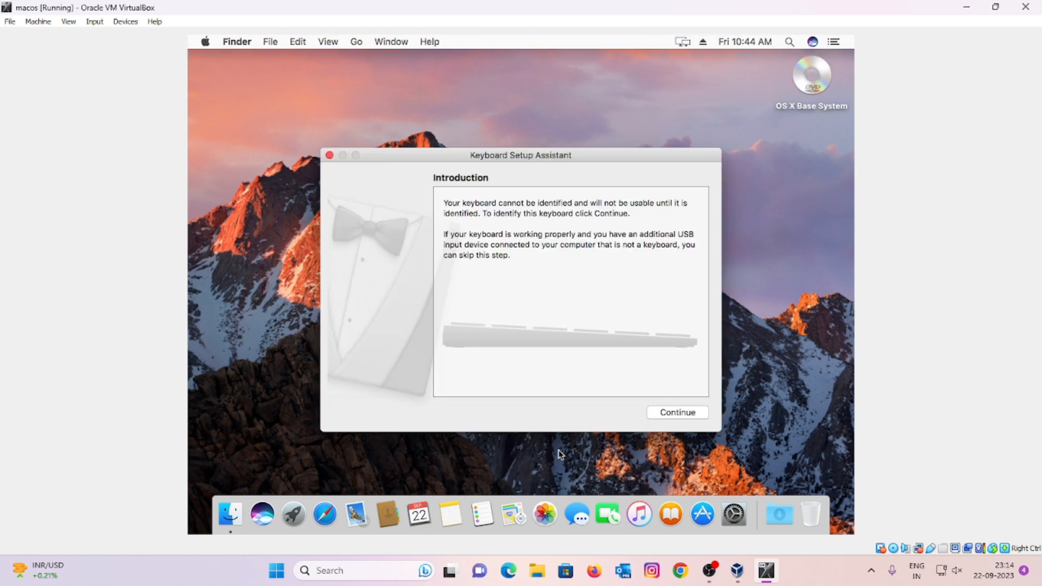
pyautogui.click(664, 409)
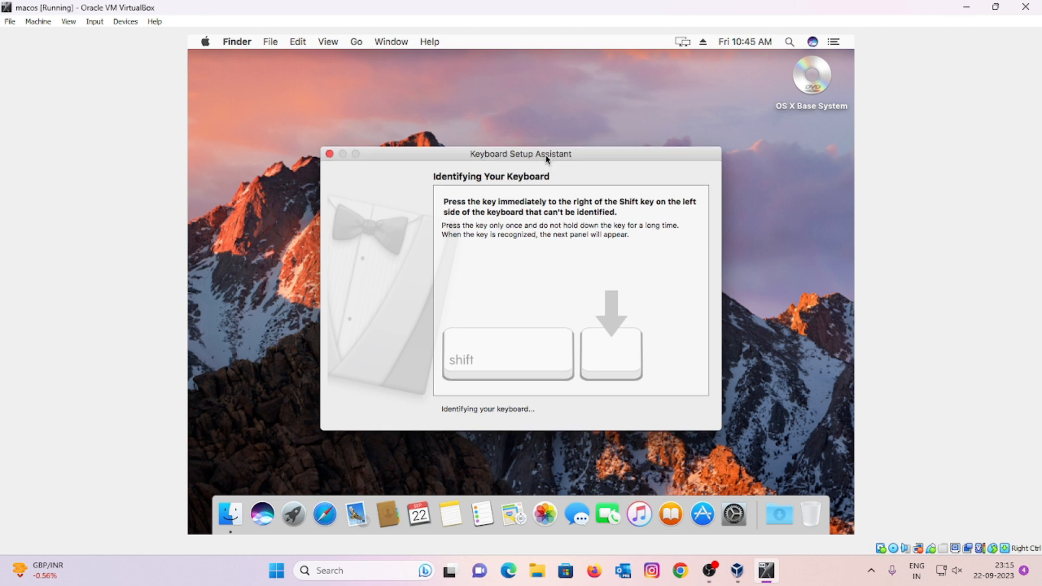
pyautogui.moveTo(545, 157); pyautogui.dragTo(535, 135)
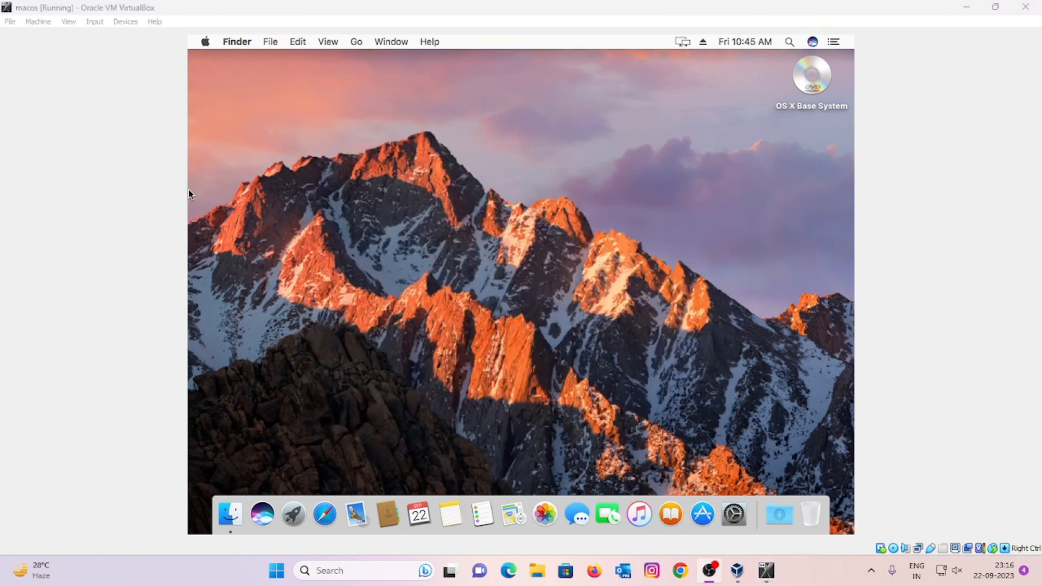
pyautogui.click(445, 226)
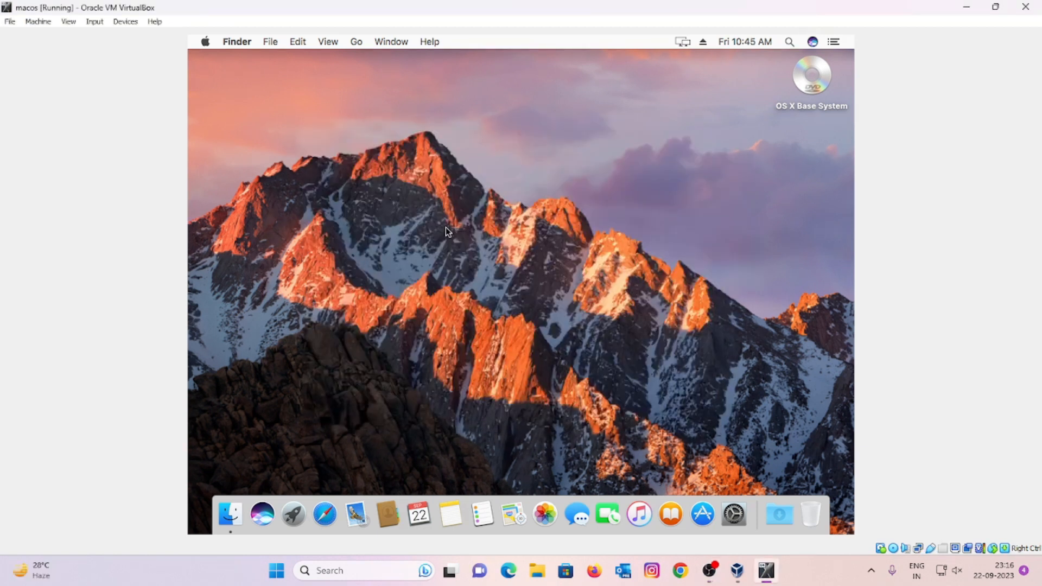
# Step: Try twice to insert the Guest Additions CD image, dismissing the insertion error each time
pyautogui.click(125, 23)
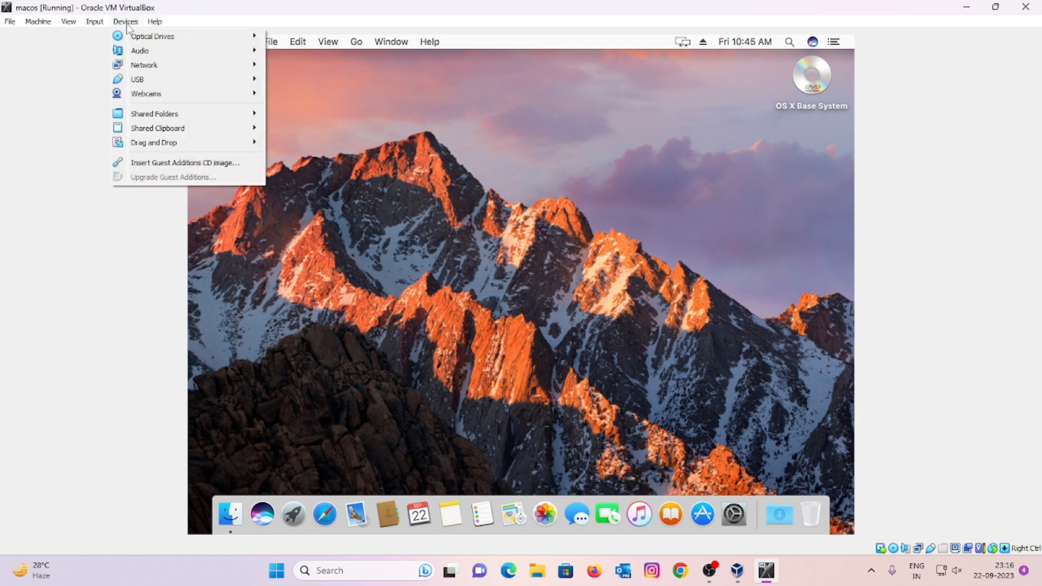
pyautogui.click(162, 163)
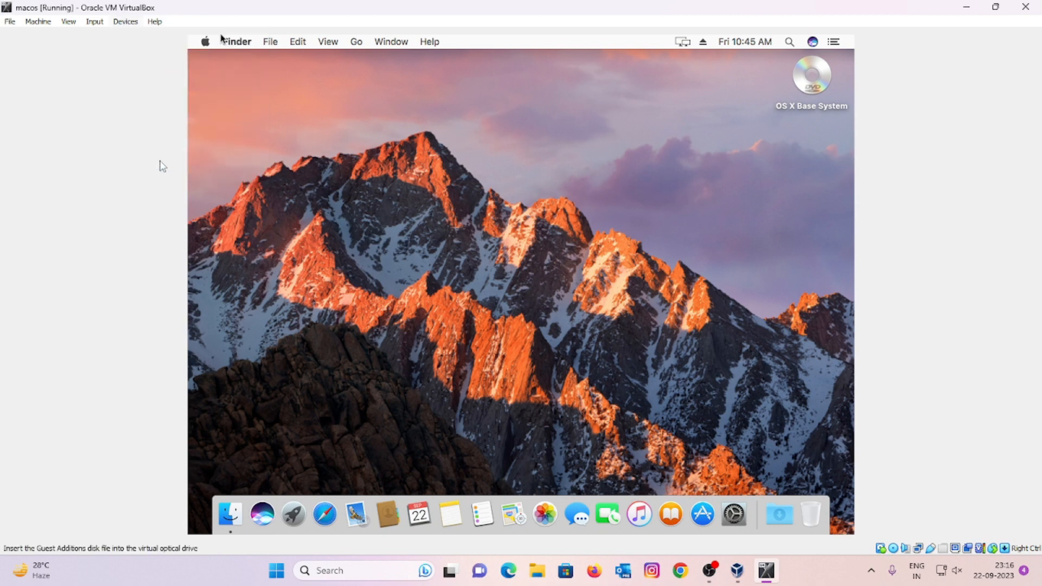
pyautogui.click(500, 323)
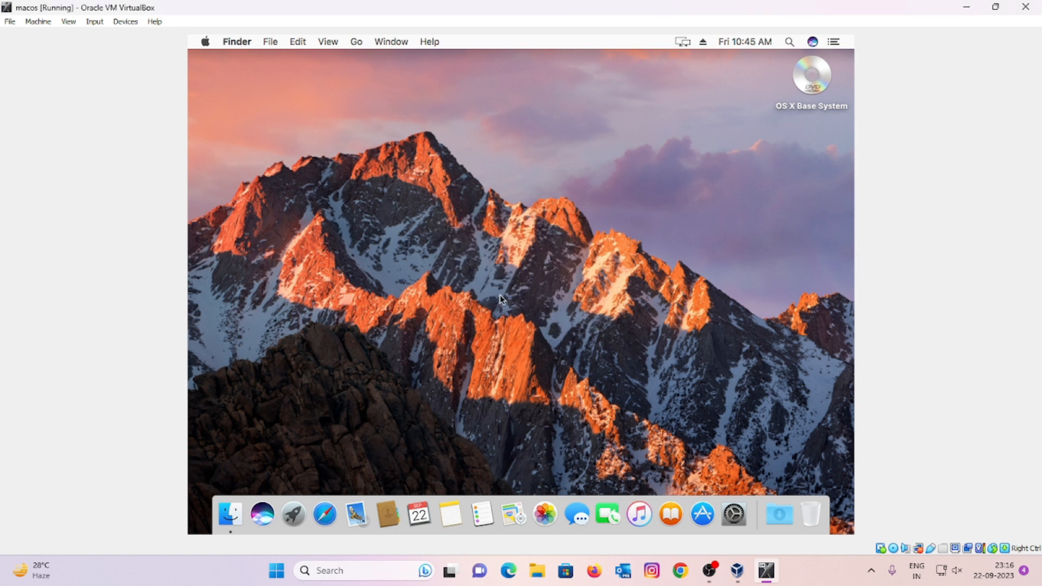
pyautogui.click(98, 23)
pyautogui.moveTo(126, 24)
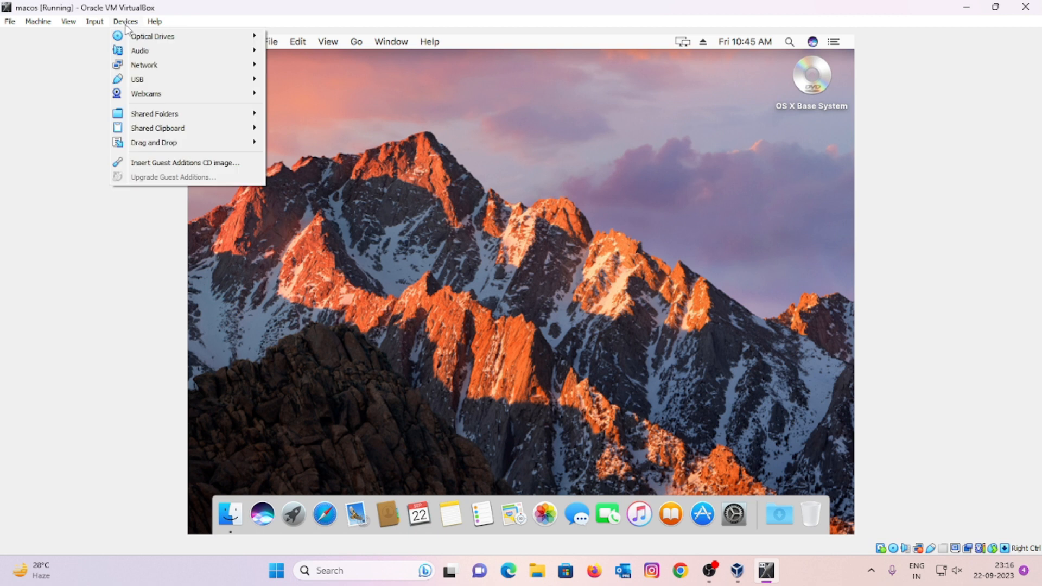
pyautogui.click(185, 163)
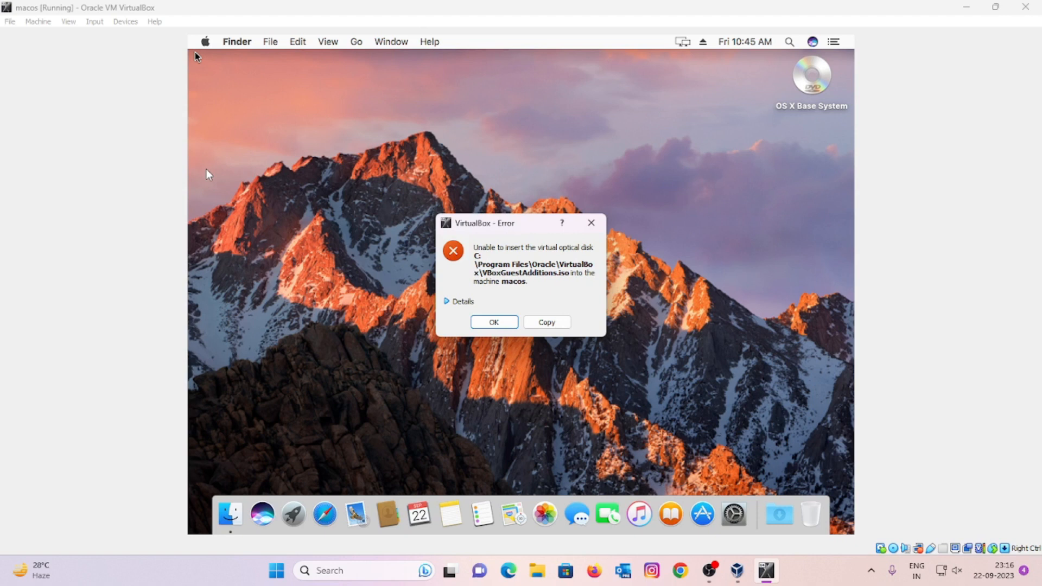
pyautogui.click(494, 322)
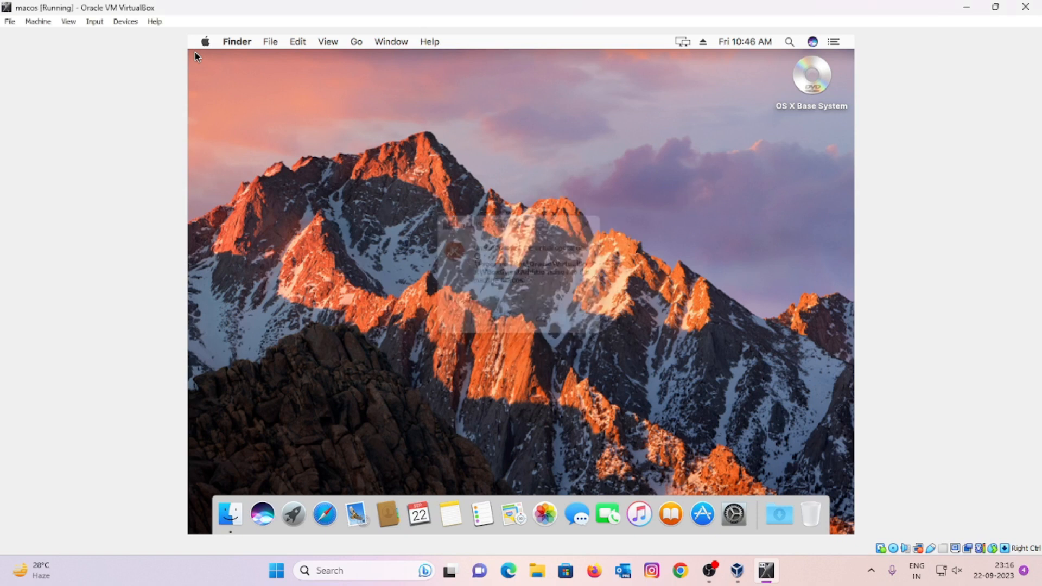
# Step: Eject the OS X Base System disc, then insert the Guest Additions CD image
pyautogui.click(809, 108)
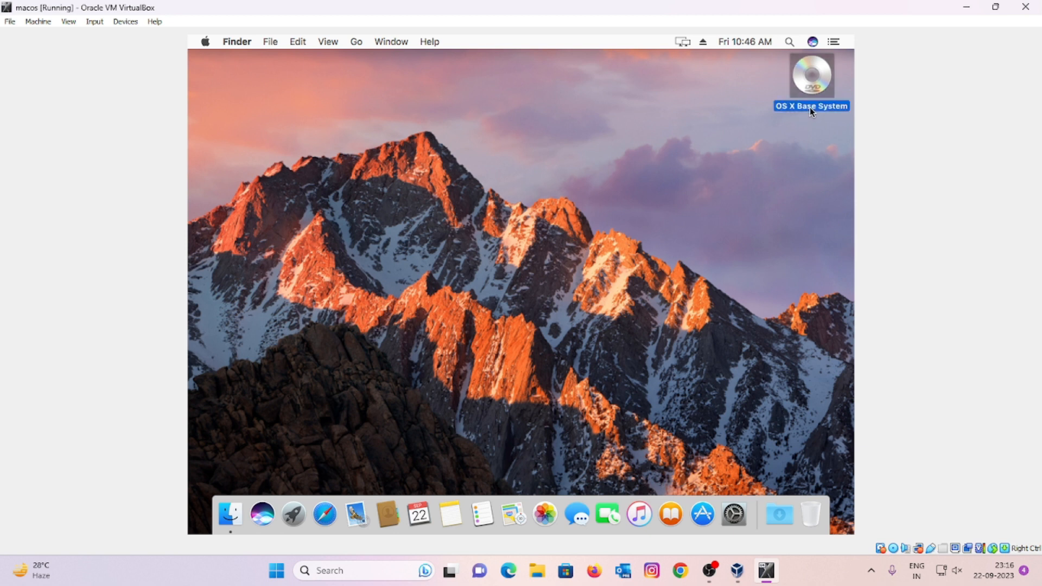
pyautogui.rightClick(812, 111)
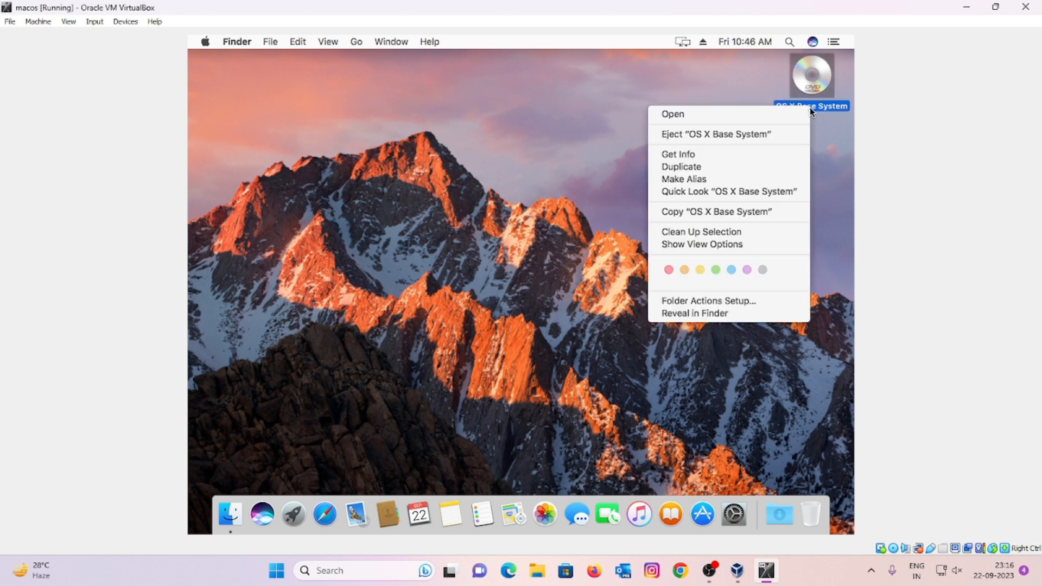
pyautogui.click(722, 141)
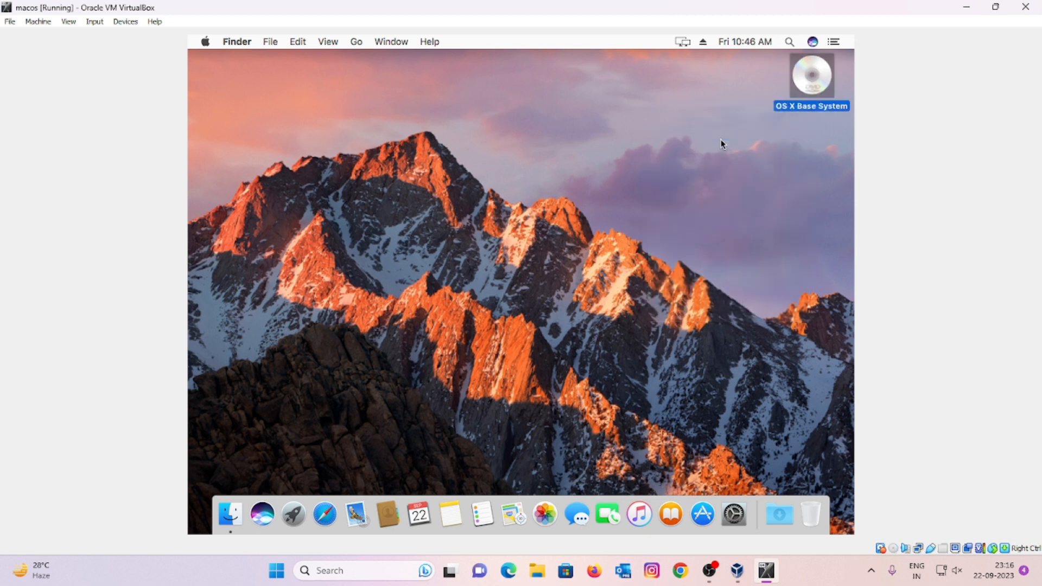
pyautogui.click(126, 22)
pyautogui.click(160, 161)
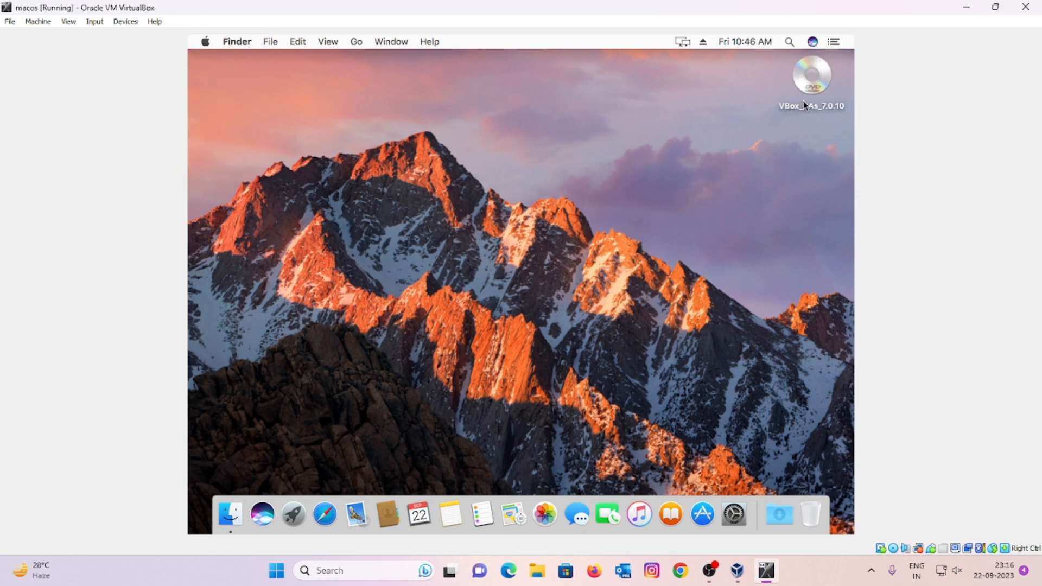
# Step: Open the VBox_GAs_7.0.10 disc and try VBoxSolarisAdditions.pkg, dismissing its open error
pyautogui.doubleClick(804, 103)
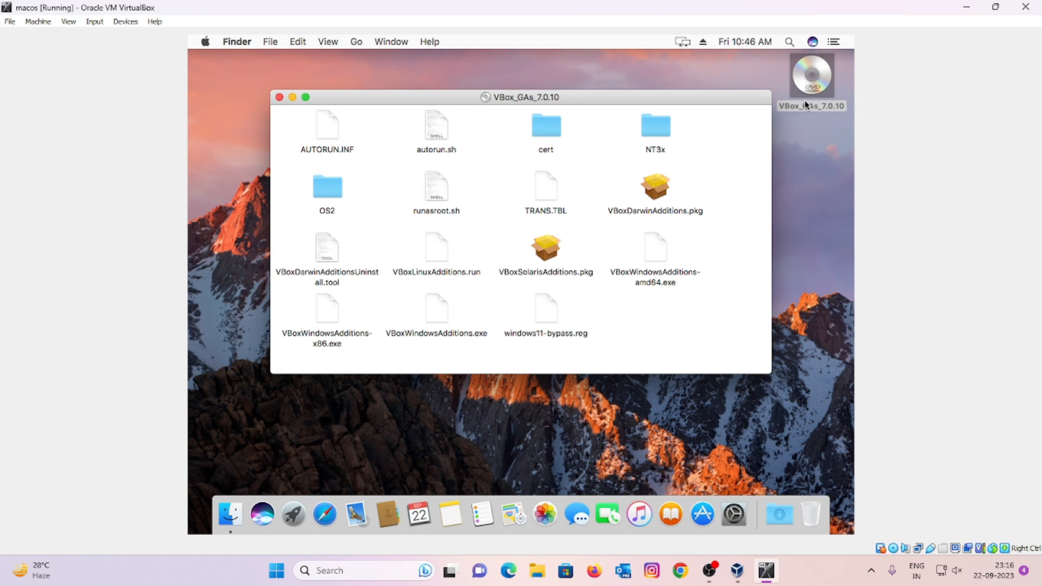
pyautogui.click(550, 263)
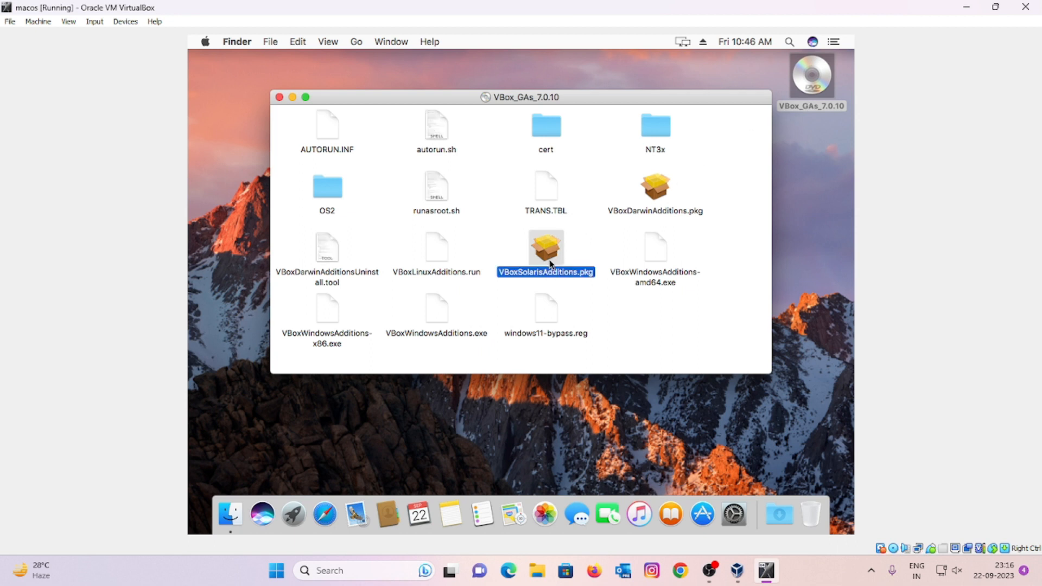
pyautogui.doubleClick(549, 264)
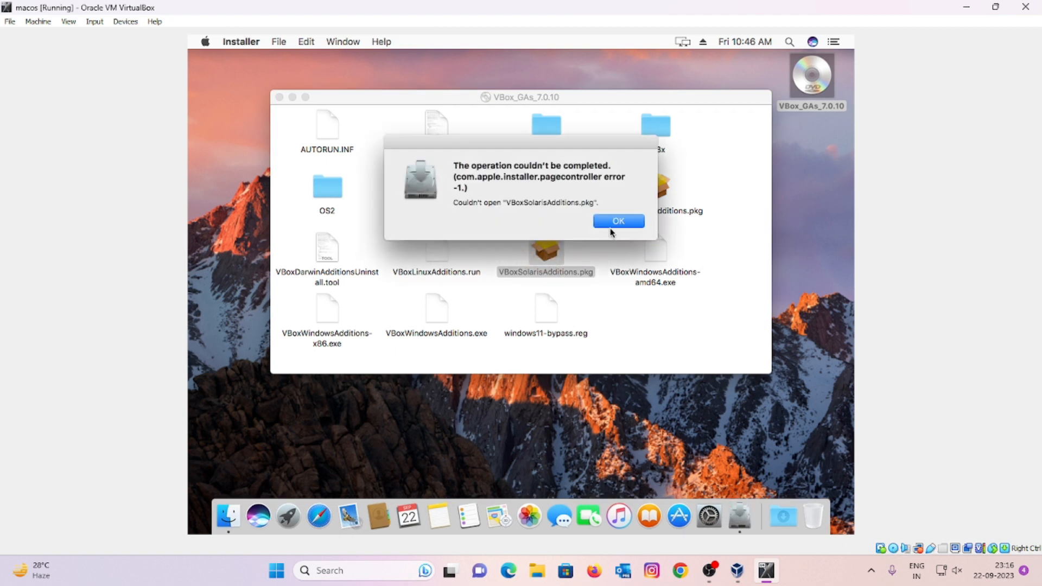
pyautogui.click(614, 222)
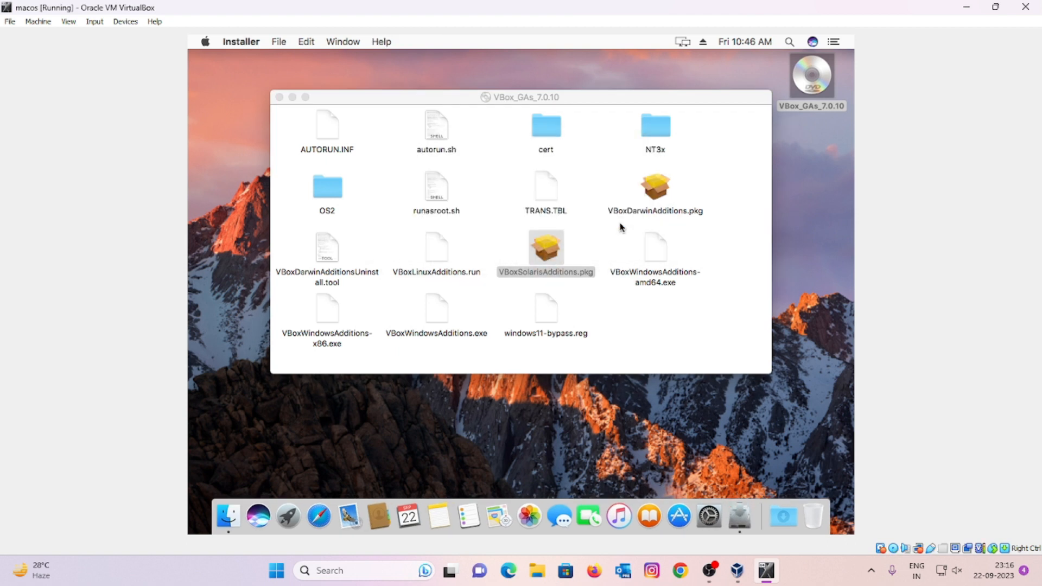
# Step: Install VBoxDarwinAdditions.pkg, authorizing with the account password, and close the finished installer
pyautogui.doubleClick(655, 197)
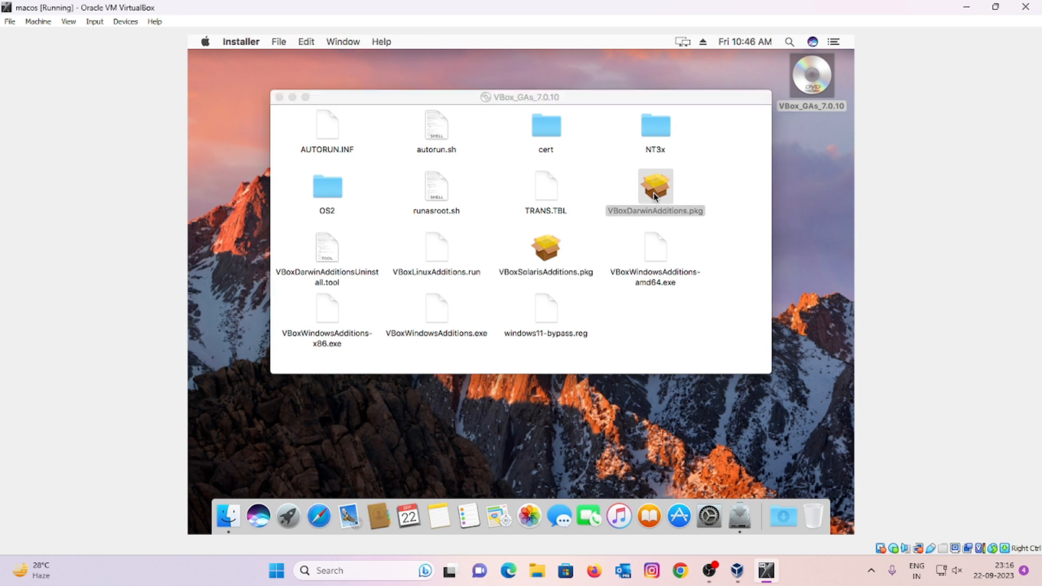
pyautogui.click(681, 376)
pyautogui.click(683, 377)
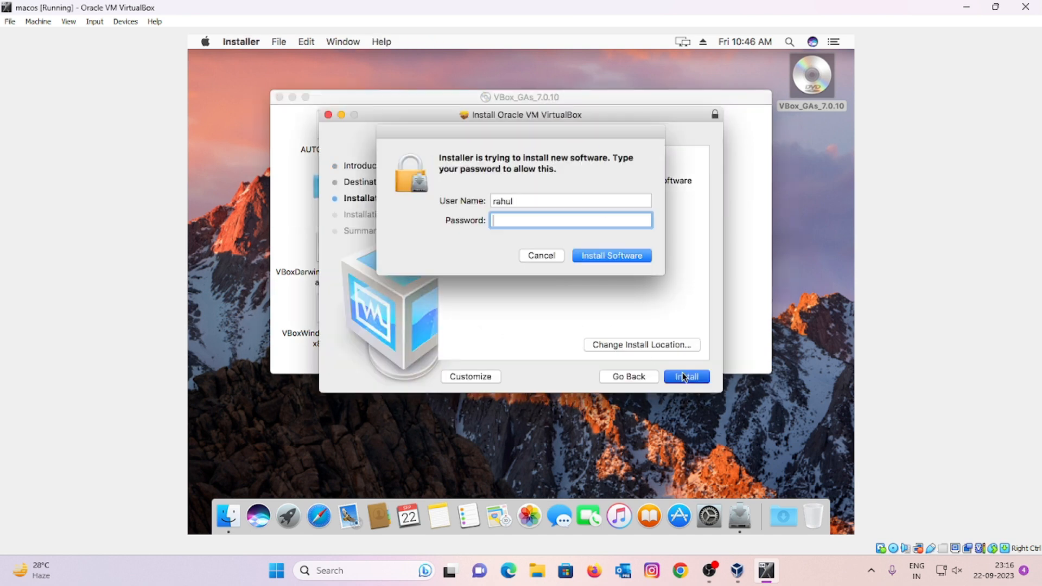
pyautogui.write('••••')
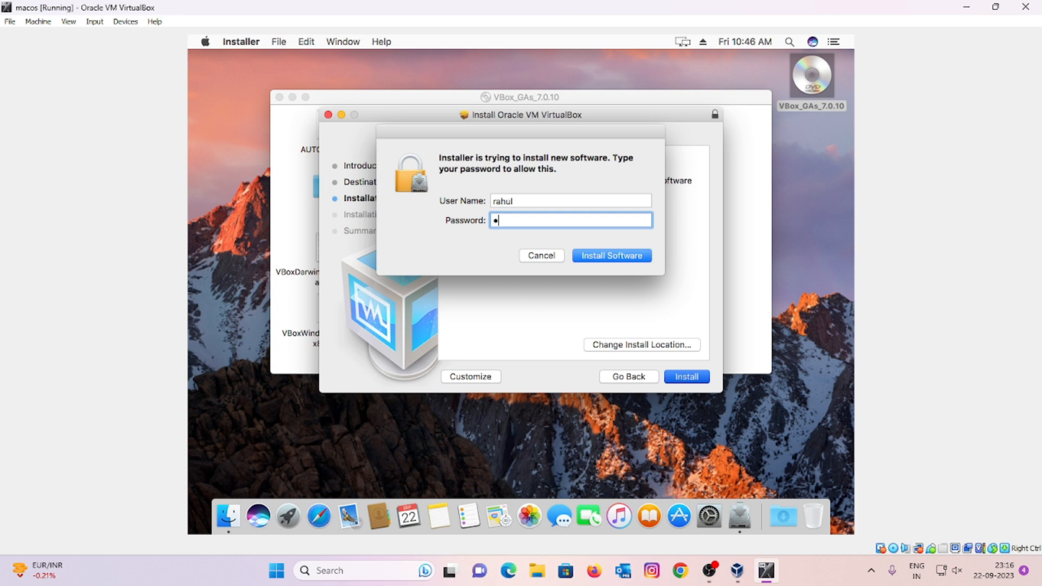
pyautogui.press('Return')
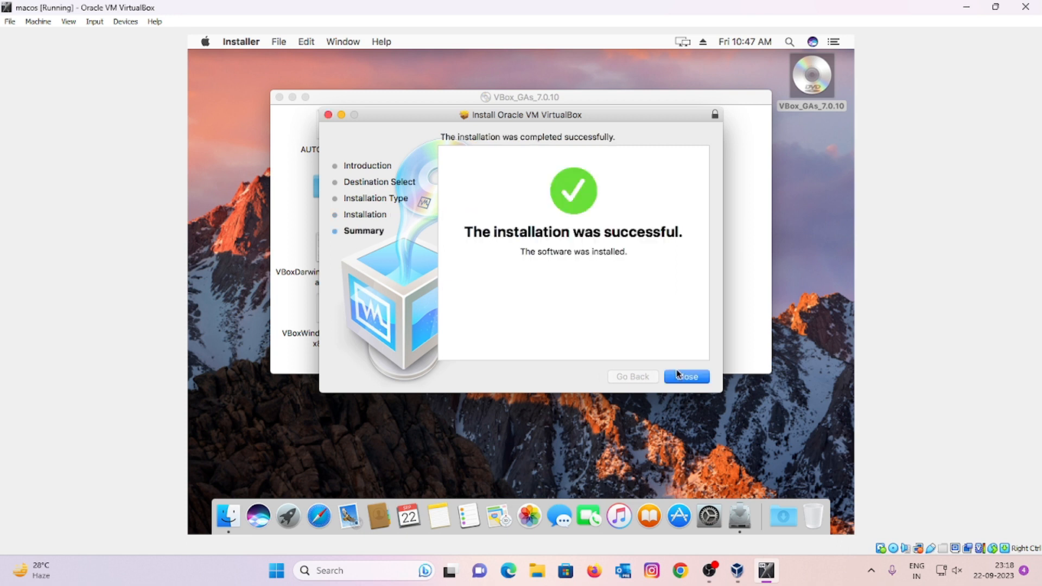
pyautogui.click(688, 378)
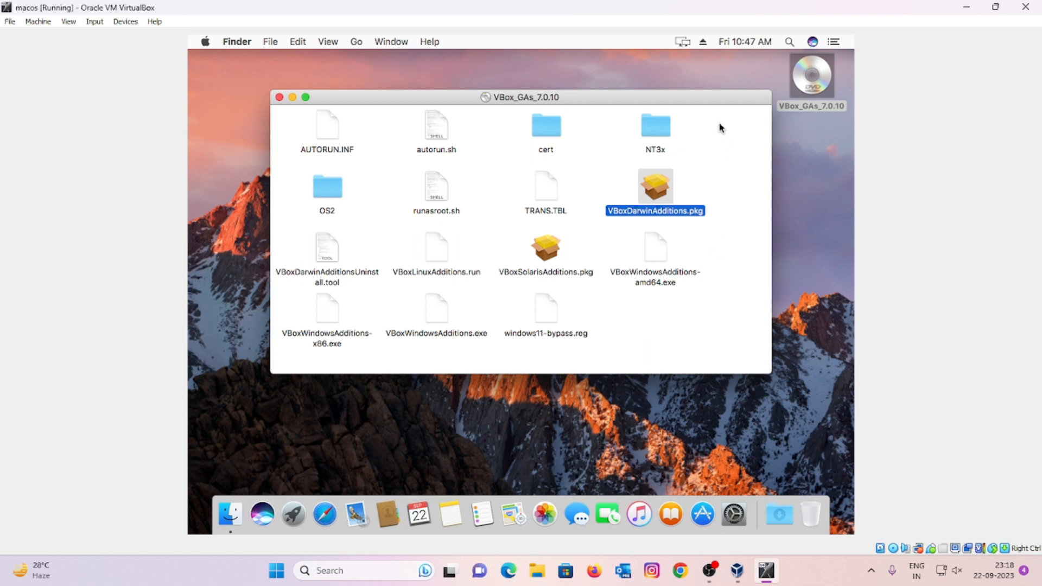
# Step: Close the VBox_GAs_7.0.10 window and maximize the VM window to fill the screen
pyautogui.click(279, 96)
pyautogui.moveTo(442, 7); pyautogui.dragTo(460, 61)
pyautogui.doubleClick(460, 60)
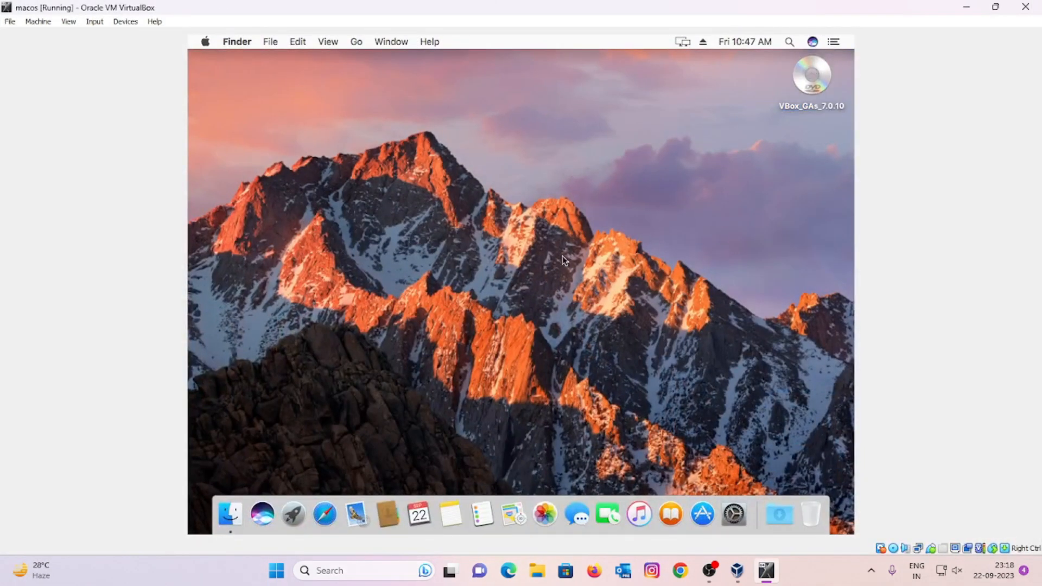
# Step: Look through the notifications panel and display mirroring options, then close them
pyautogui.click(834, 46)
pyautogui.scroll(2, 784, 316)
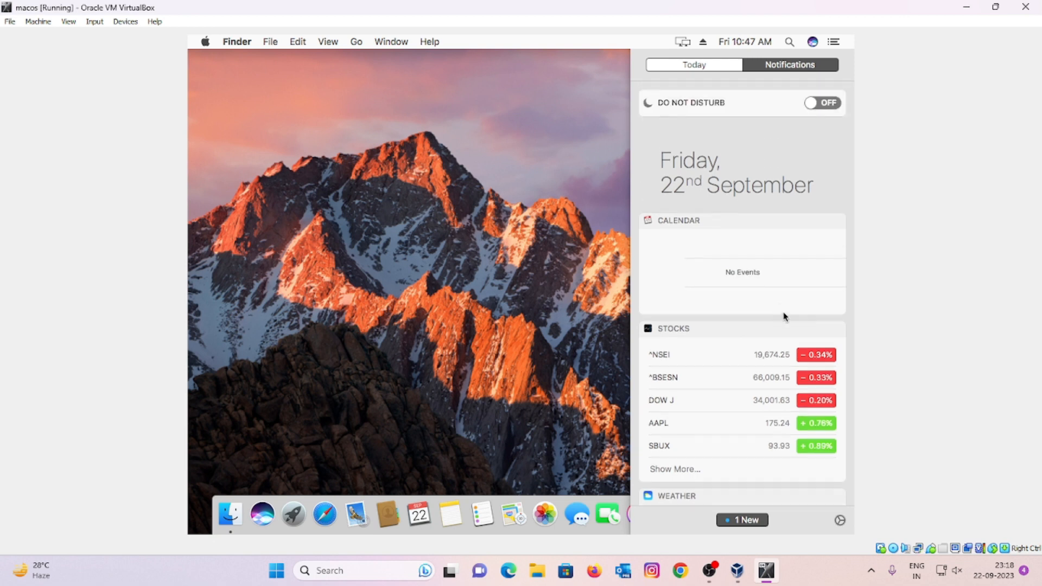
pyautogui.scroll(-2, 783, 324)
pyautogui.click(562, 245)
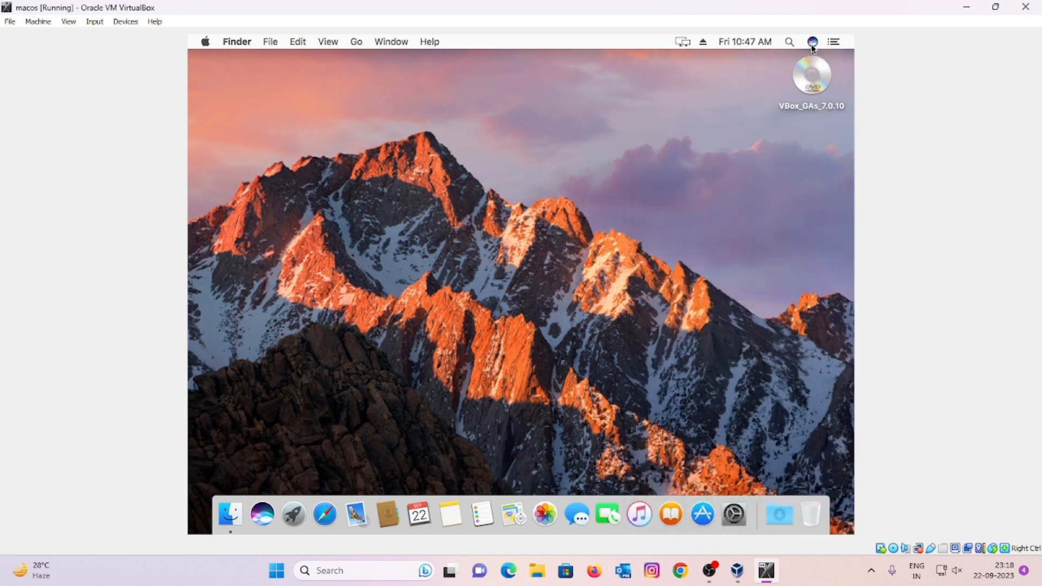
pyautogui.click(683, 43)
pyautogui.click(681, 44)
# Step: Restart the macOS guest from the Apple menu and confirm the restart
pyautogui.click(205, 41)
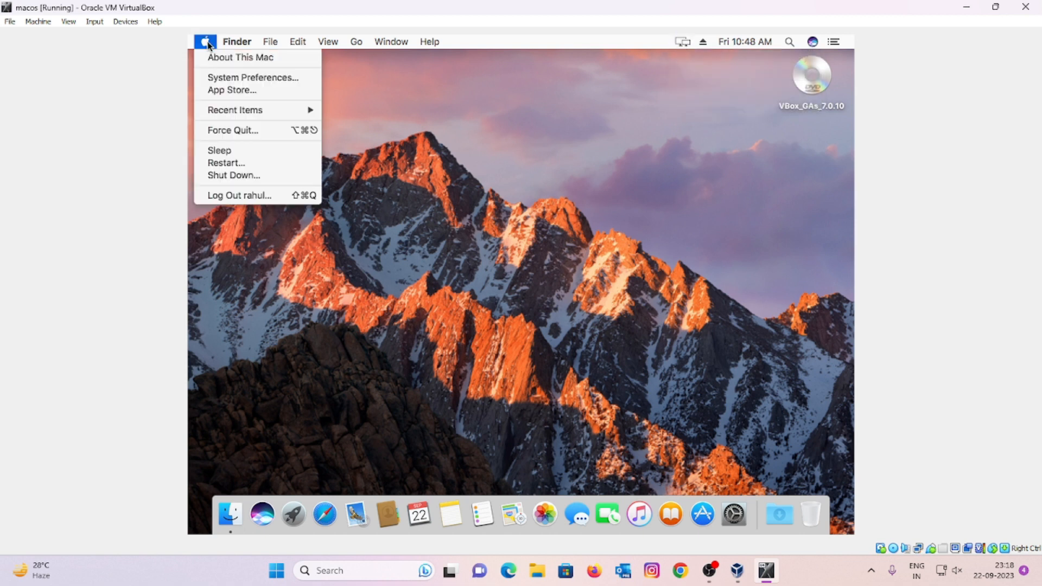
pyautogui.click(235, 162)
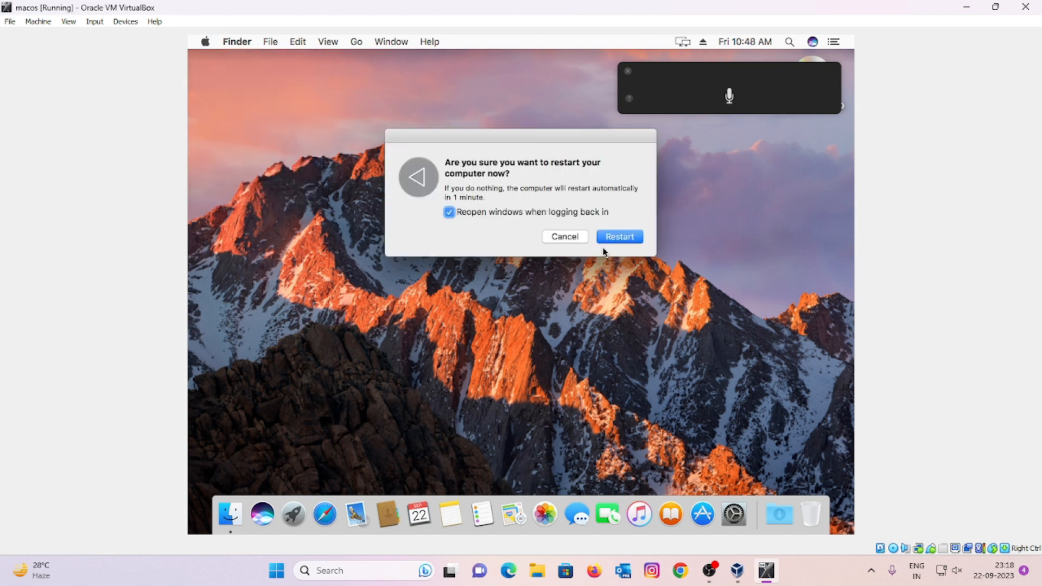
pyautogui.click(636, 239)
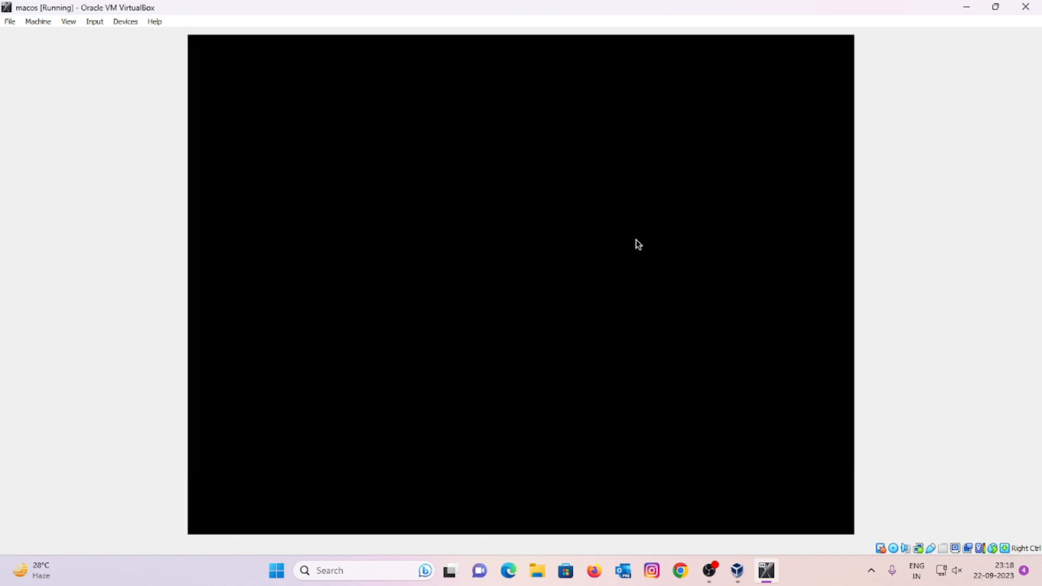